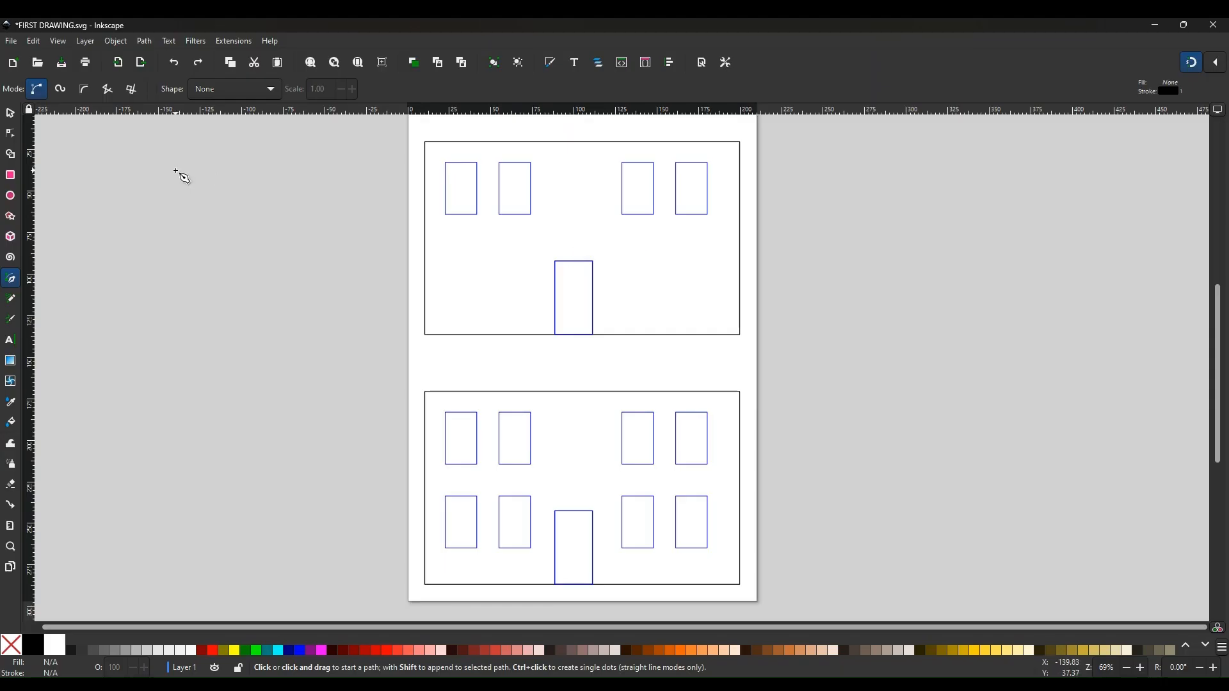
- Delete the upper grouped house front with the four windows and door
left_click(11, 115)
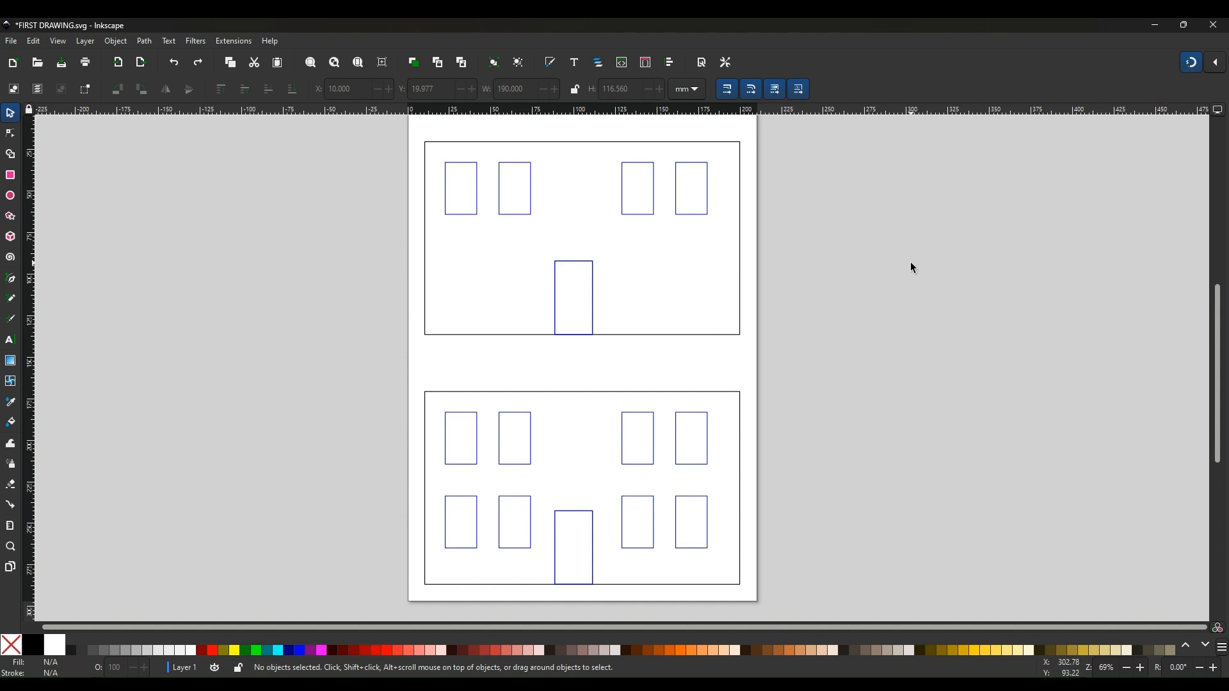
left_click(576, 147)
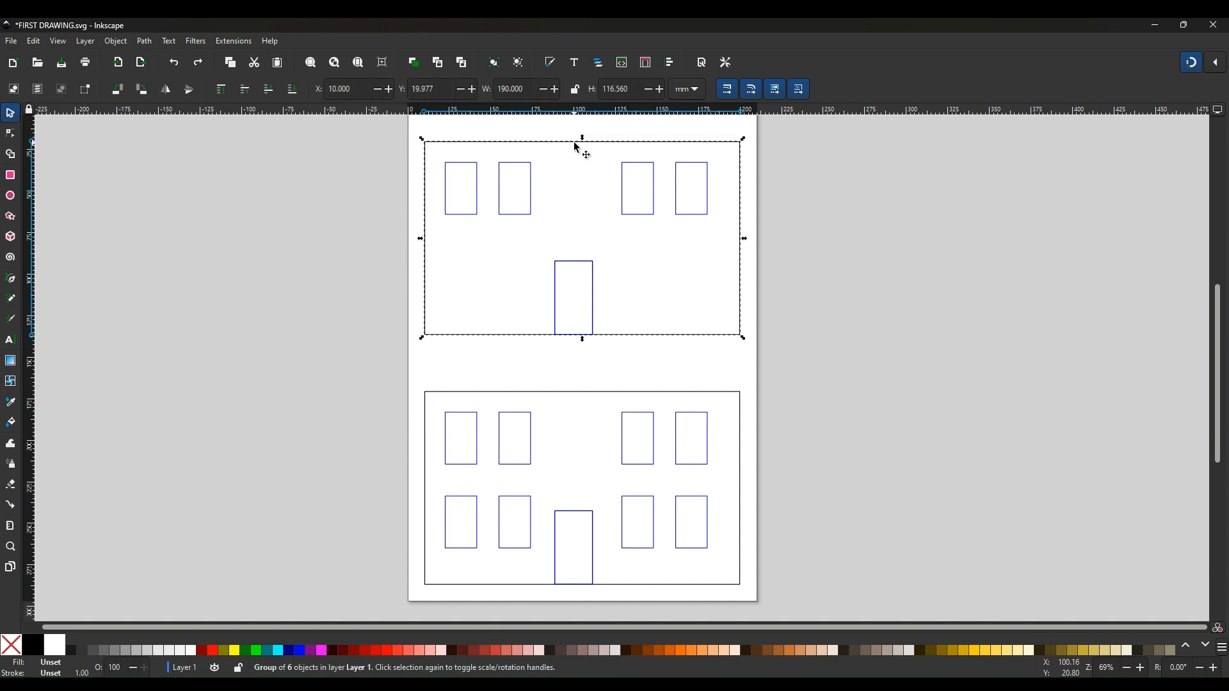
key("Delete")
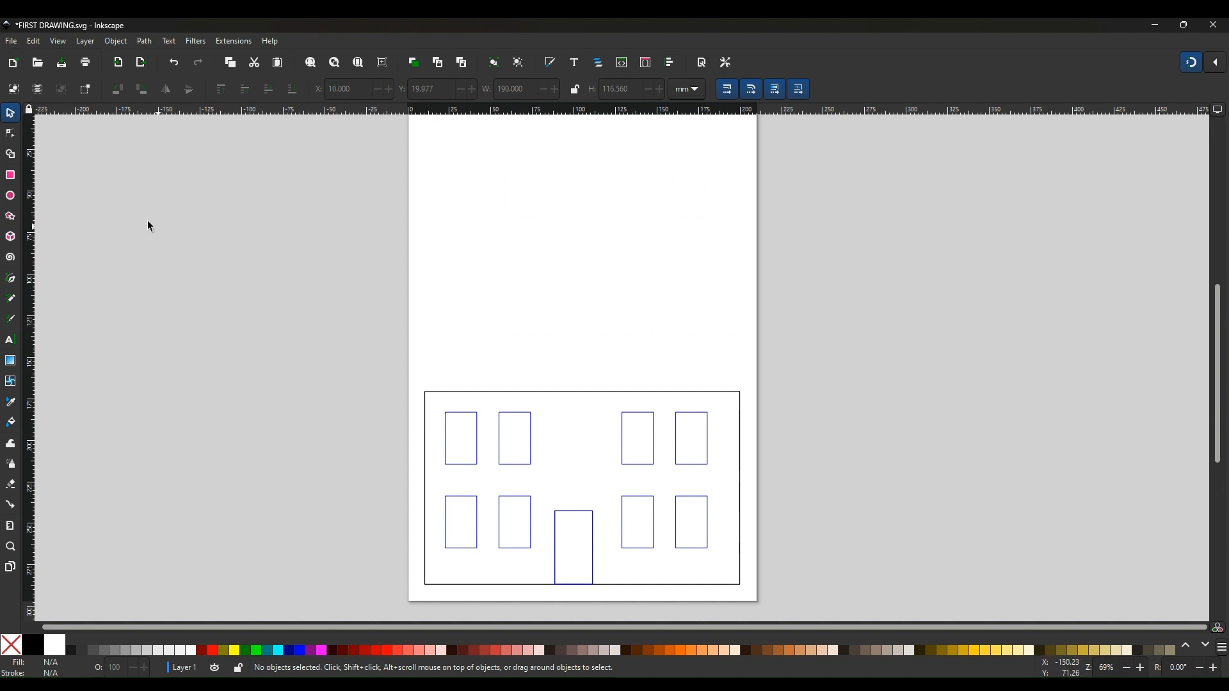
- Draw a rectangle about 75 mm high, set it on the house's top edge and stretch it to the full house width, about 190 mm
left_click(11, 176)
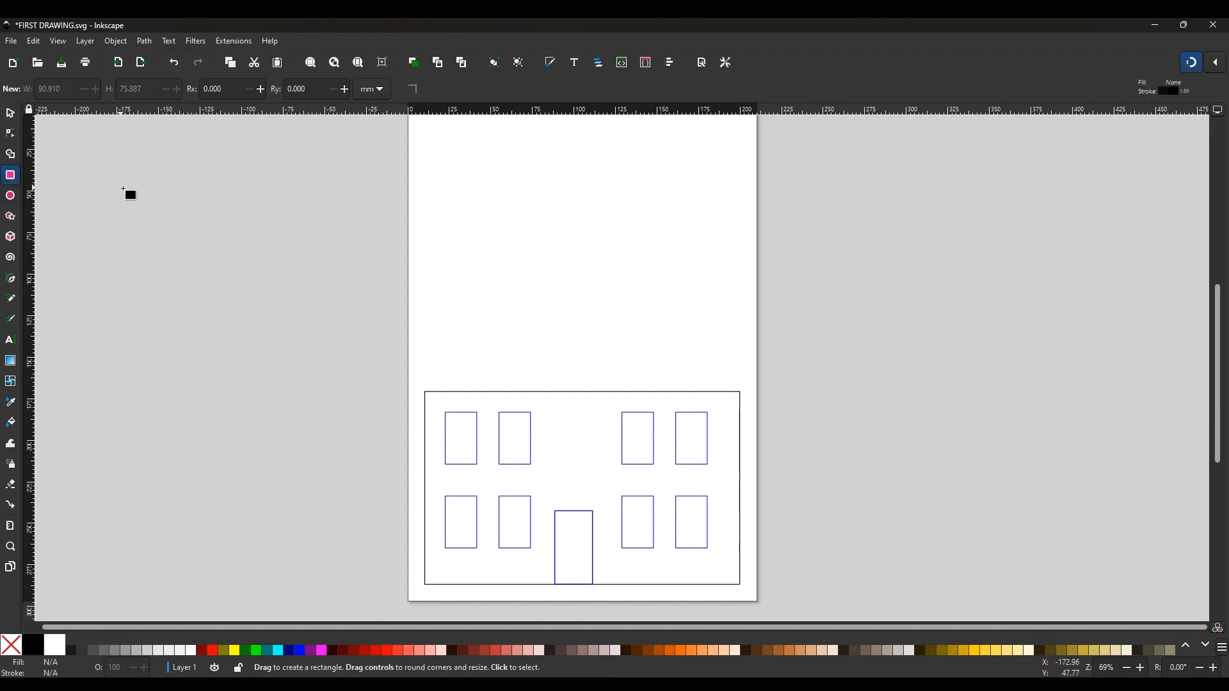
left_click_drag(123, 189, 276, 311)
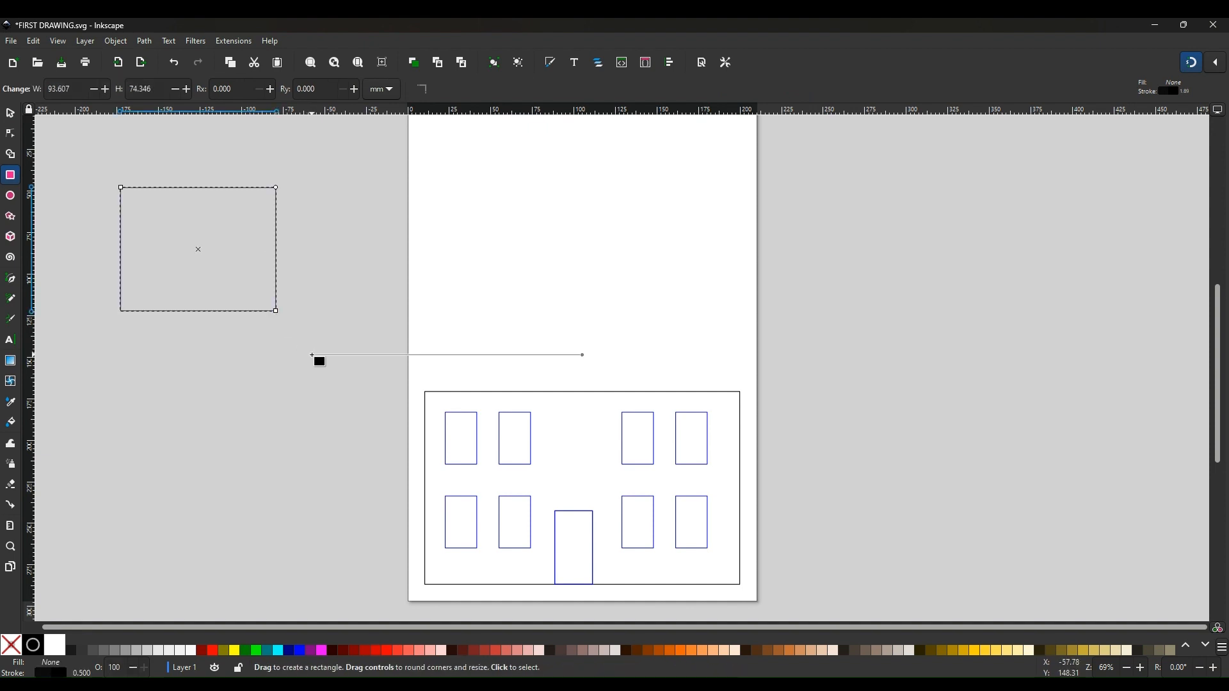
left_click(11, 115)
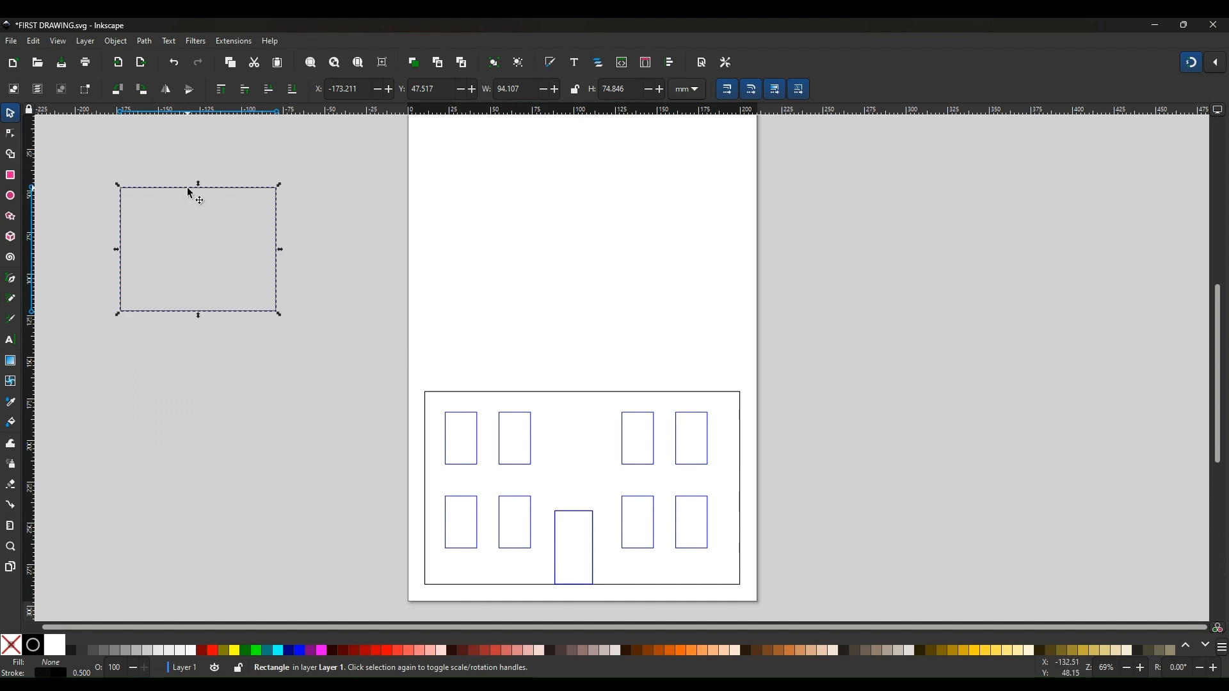
left_click_drag(253, 204, 609, 282)
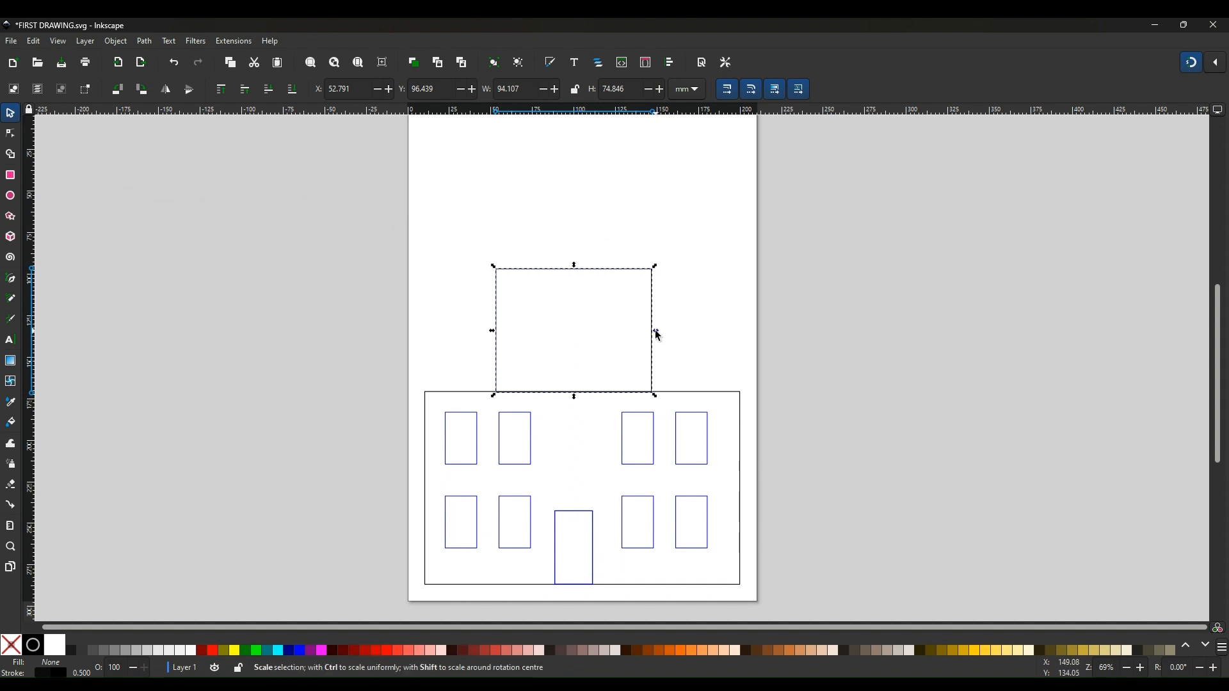
left_click_drag(656, 331, 733, 332)
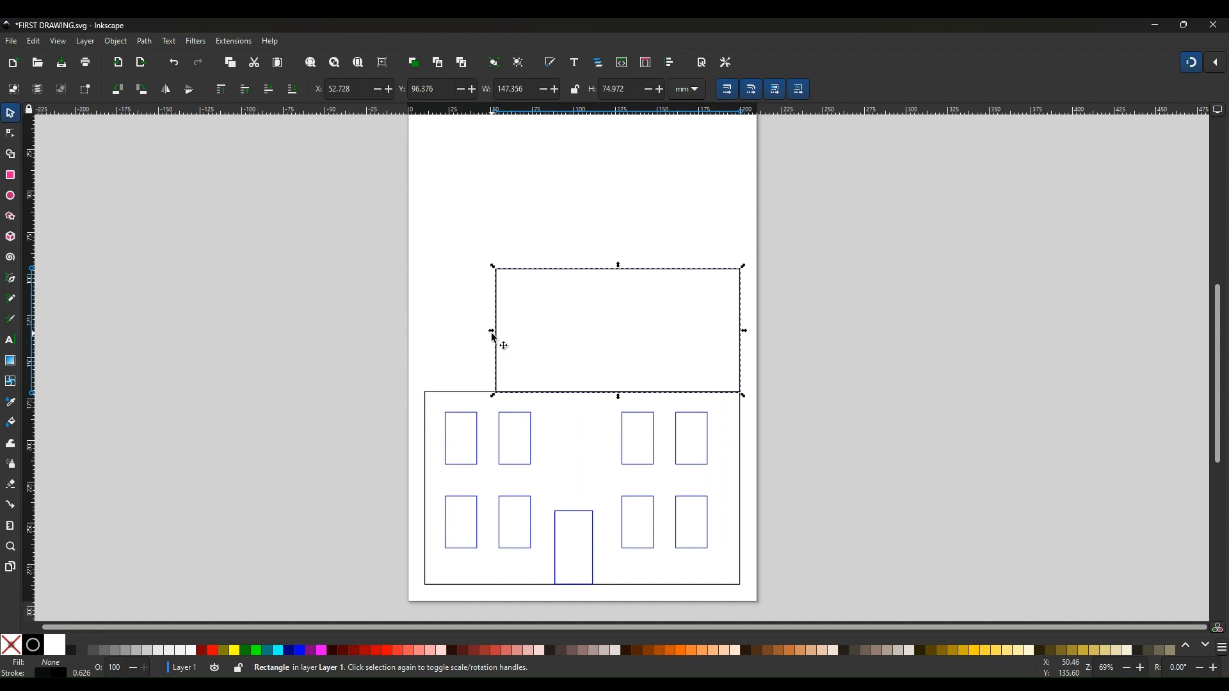
left_click_drag(491, 334, 421, 334)
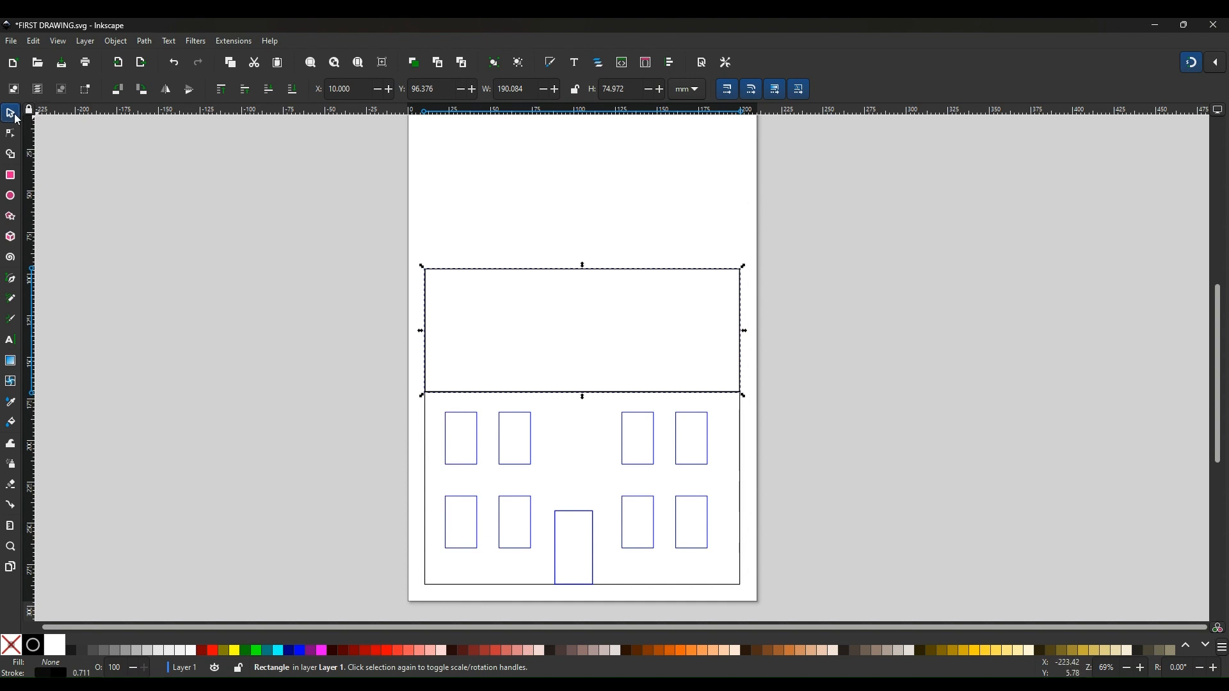
- Draw a straight vertical centre line about 190 mm long from the upper rectangle's top midpoint to the base of the house
left_click(11, 280)
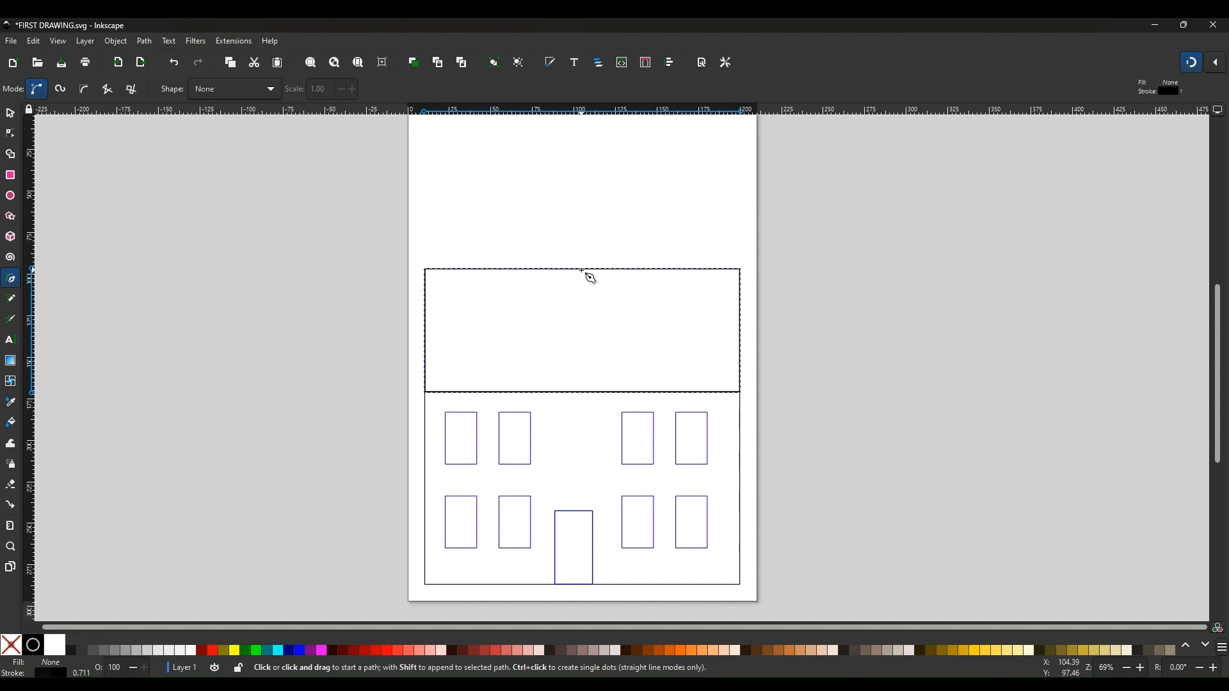
left_click_drag(581, 271, 580, 585)
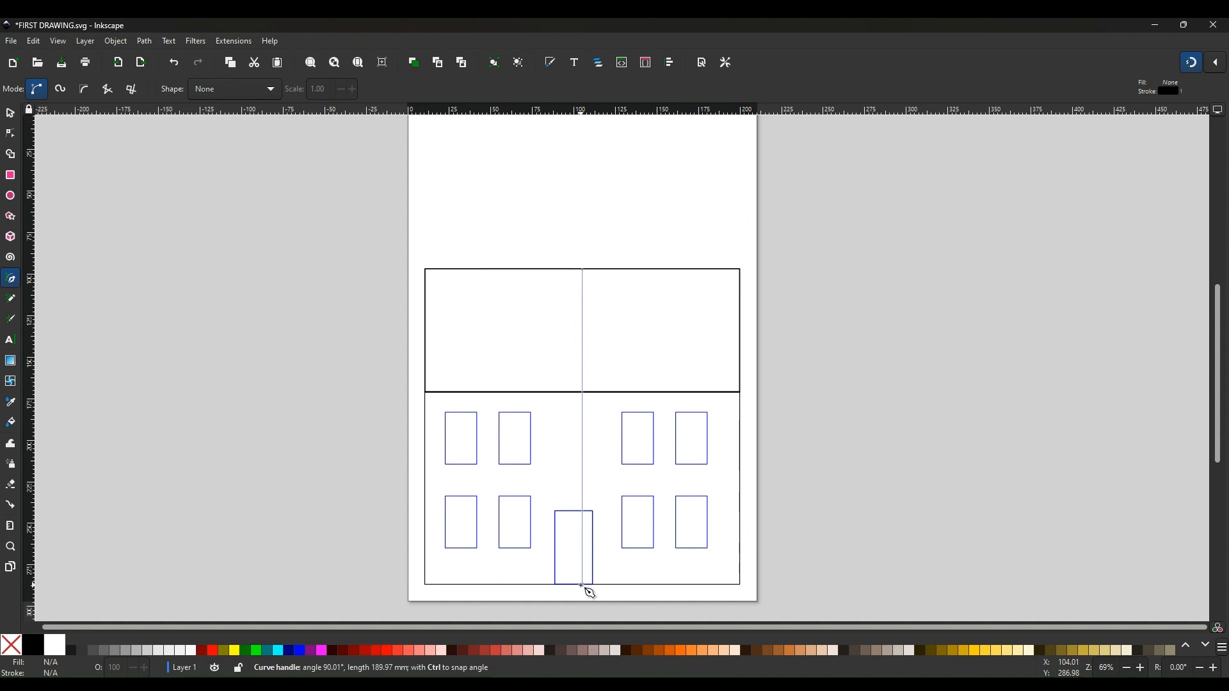
double_click(580, 585)
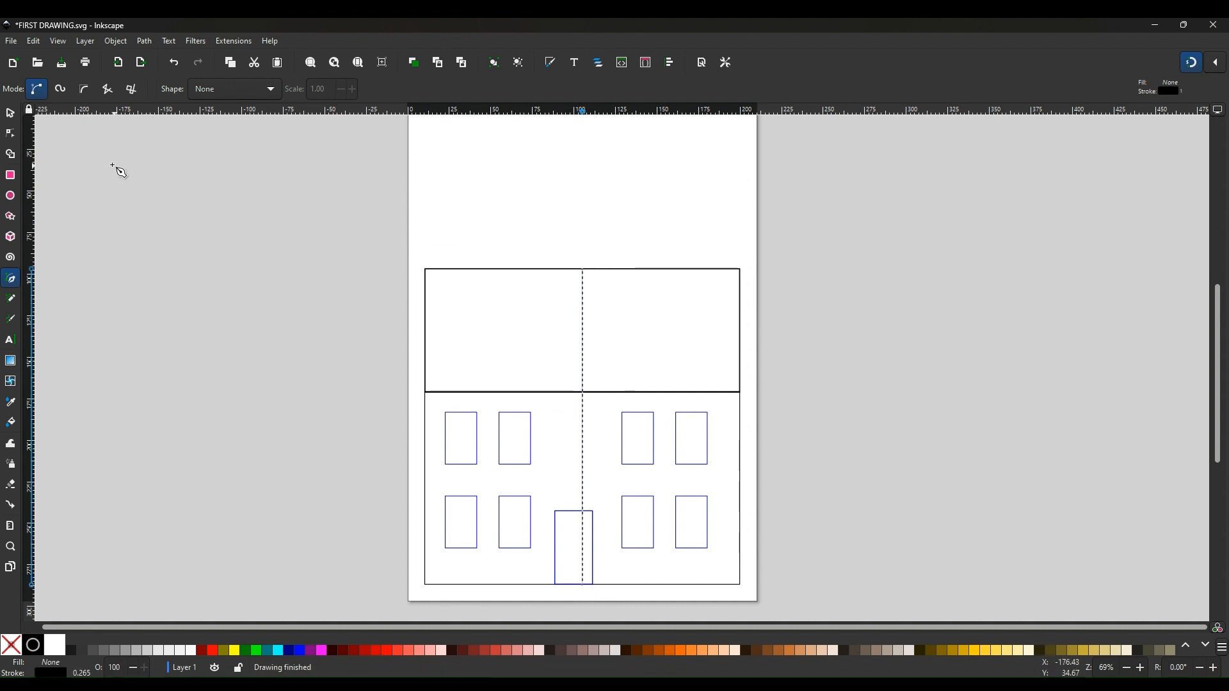
left_click(10, 114)
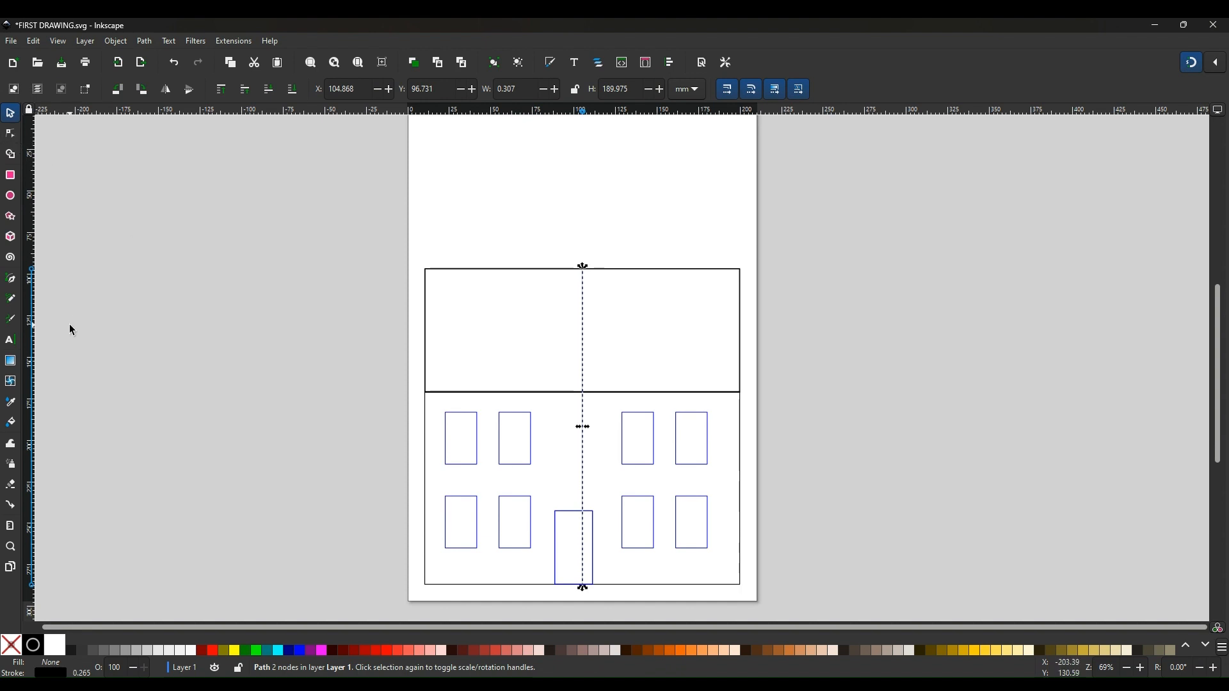
- Draw two straight roof slopes from the upper rectangle's top midpoint down to its two bottom corners
left_click(12, 279)
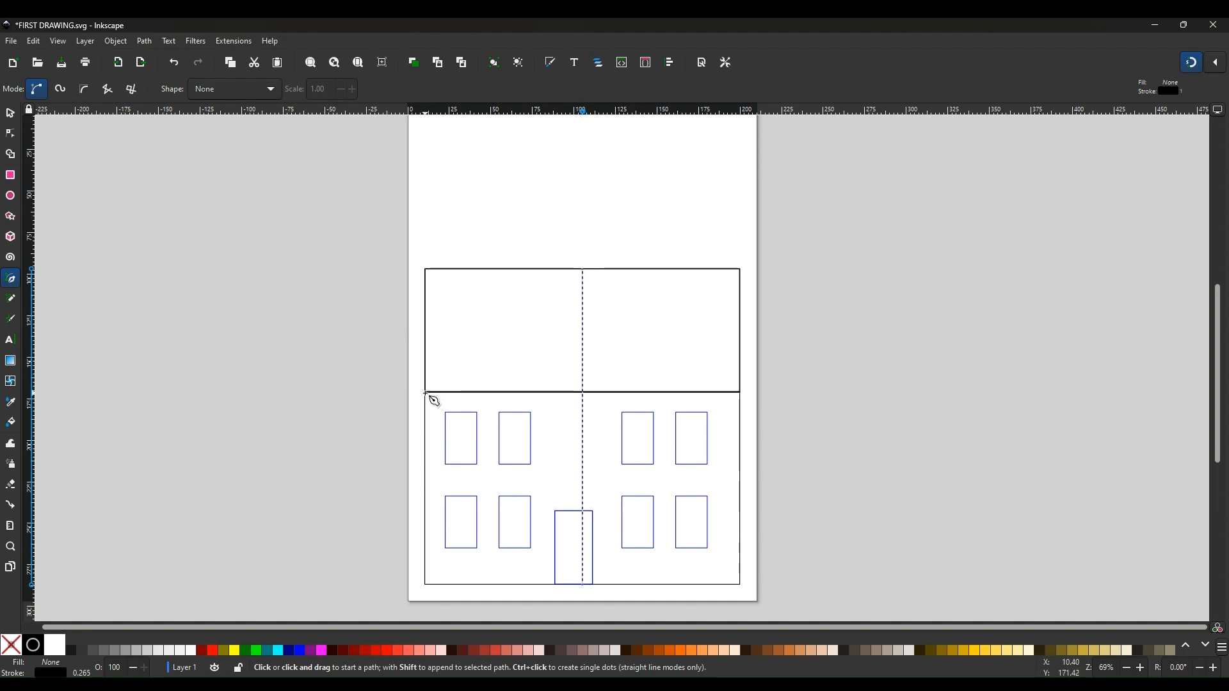
left_click_drag(425, 392, 578, 274)
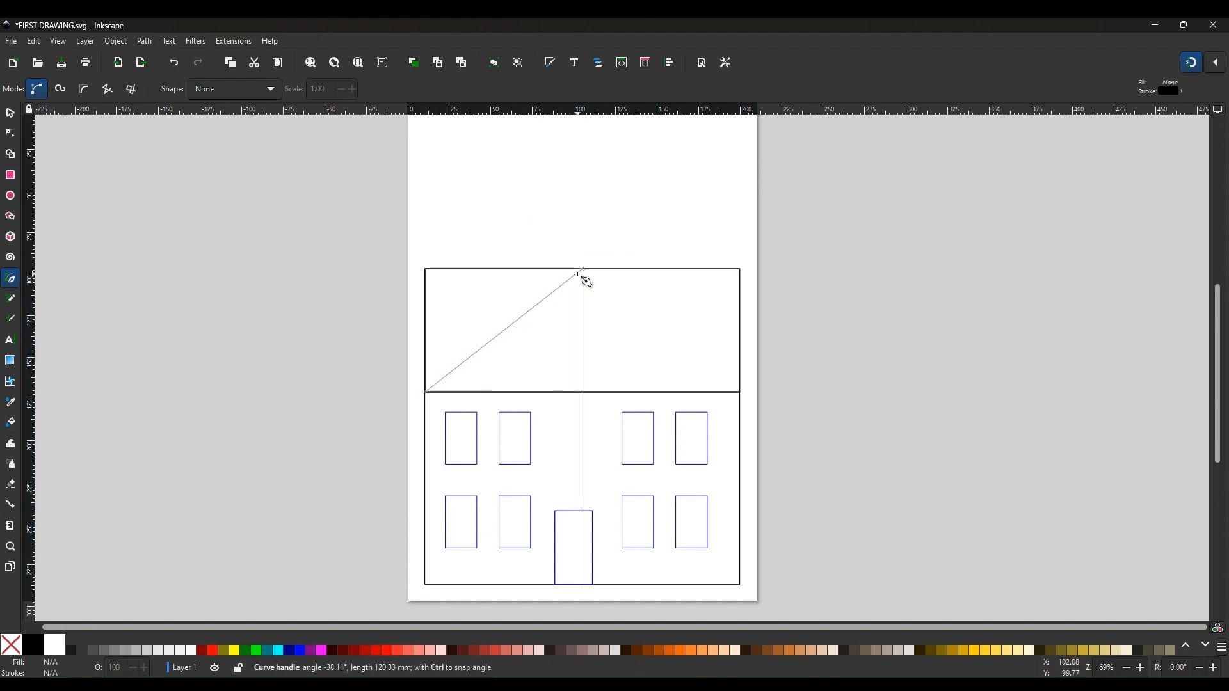
key("Return")
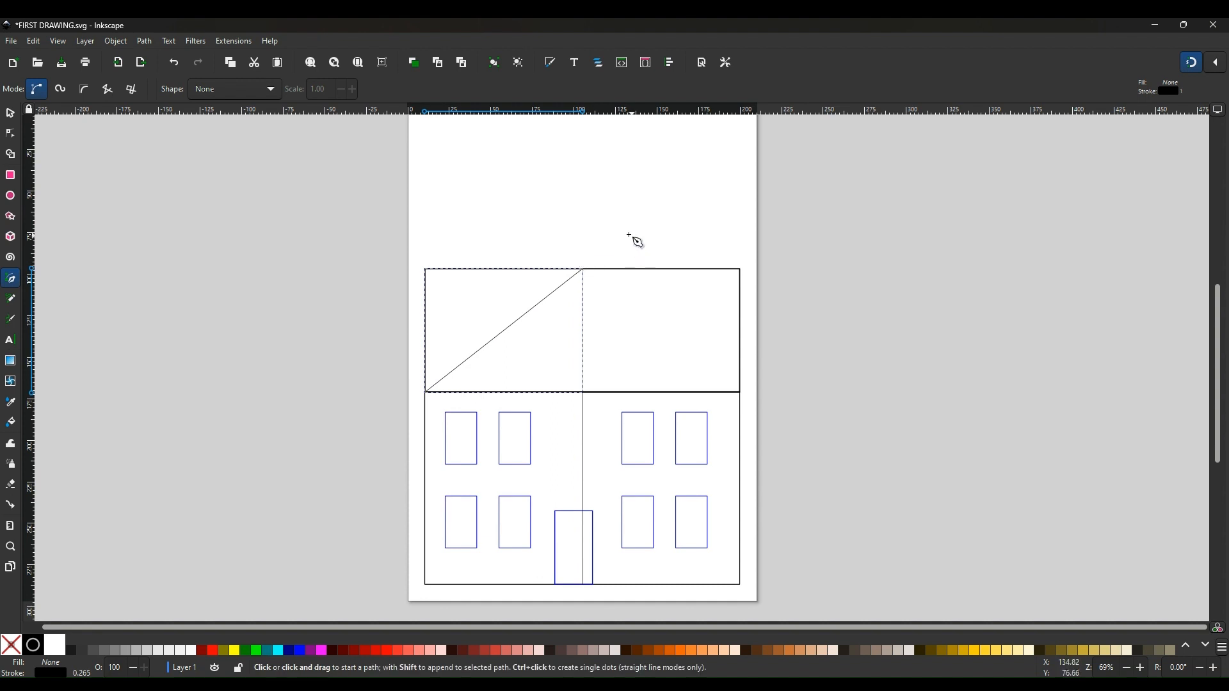
left_click(582, 269)
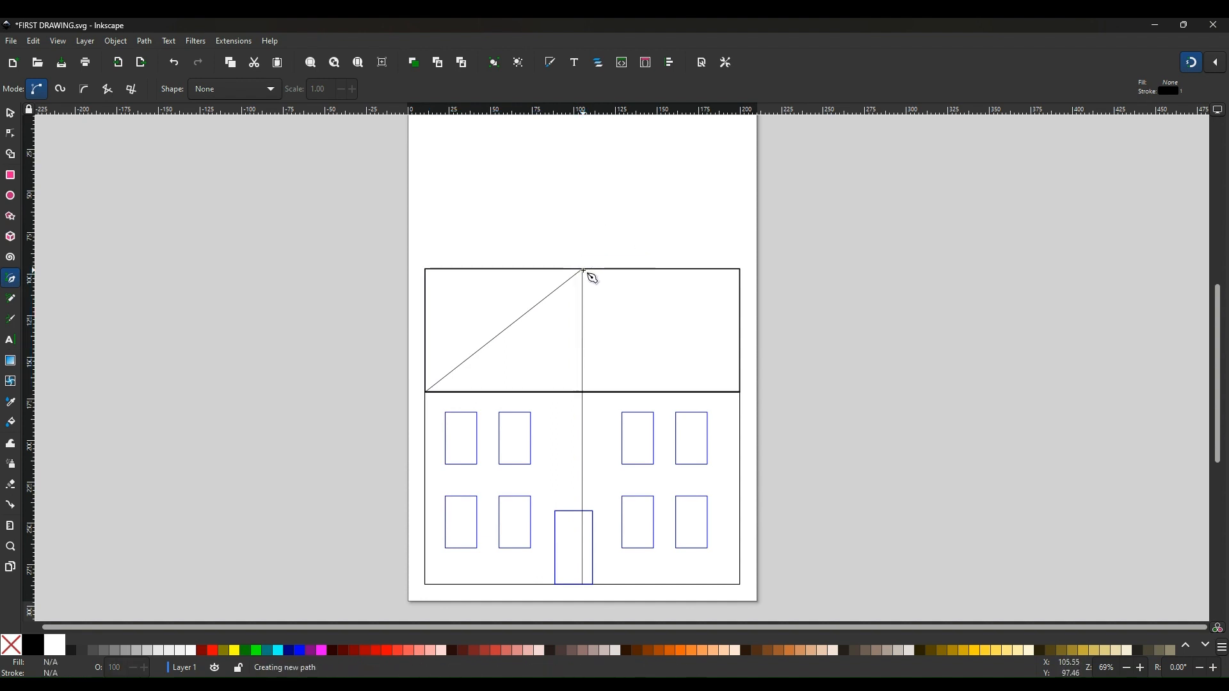
double_click(738, 391)
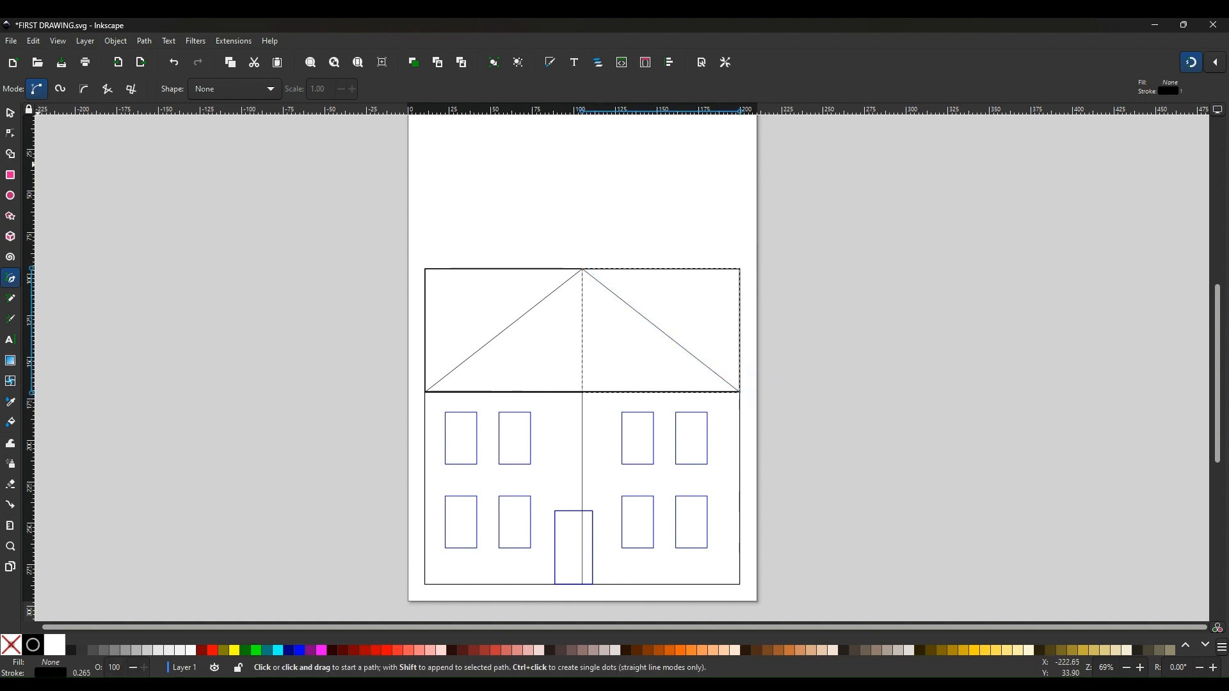
- Delete the vertical centre line running through the roof and house front
left_click(10, 113)
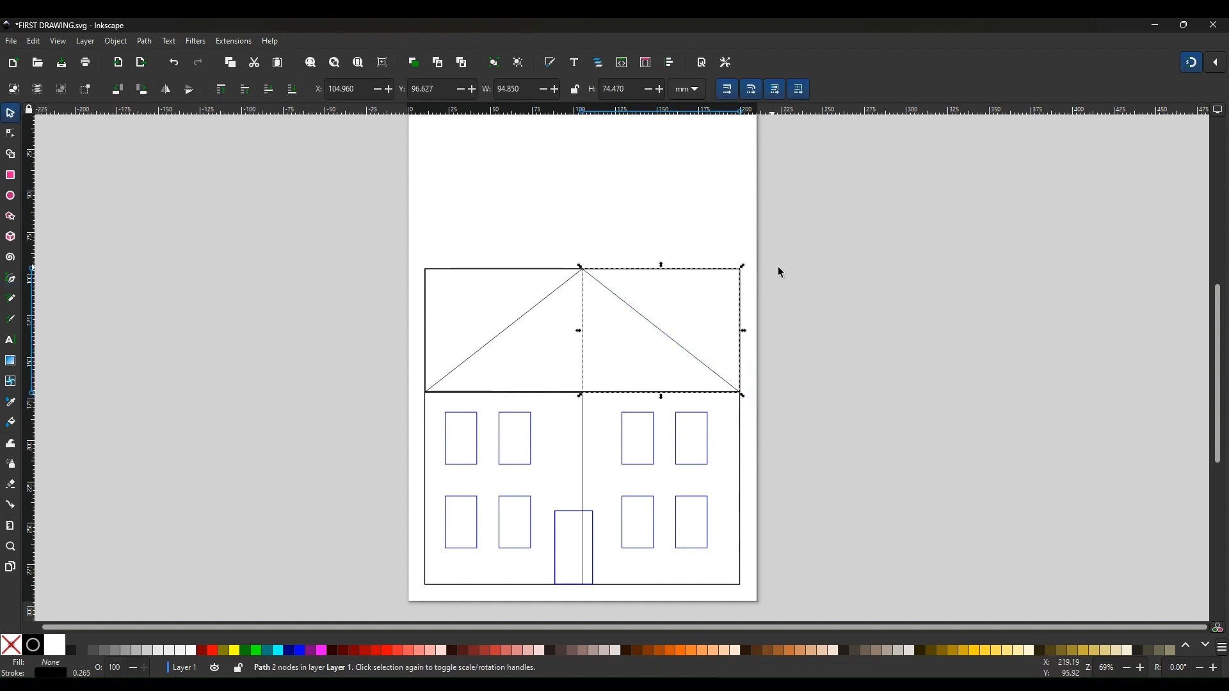
left_click(862, 278)
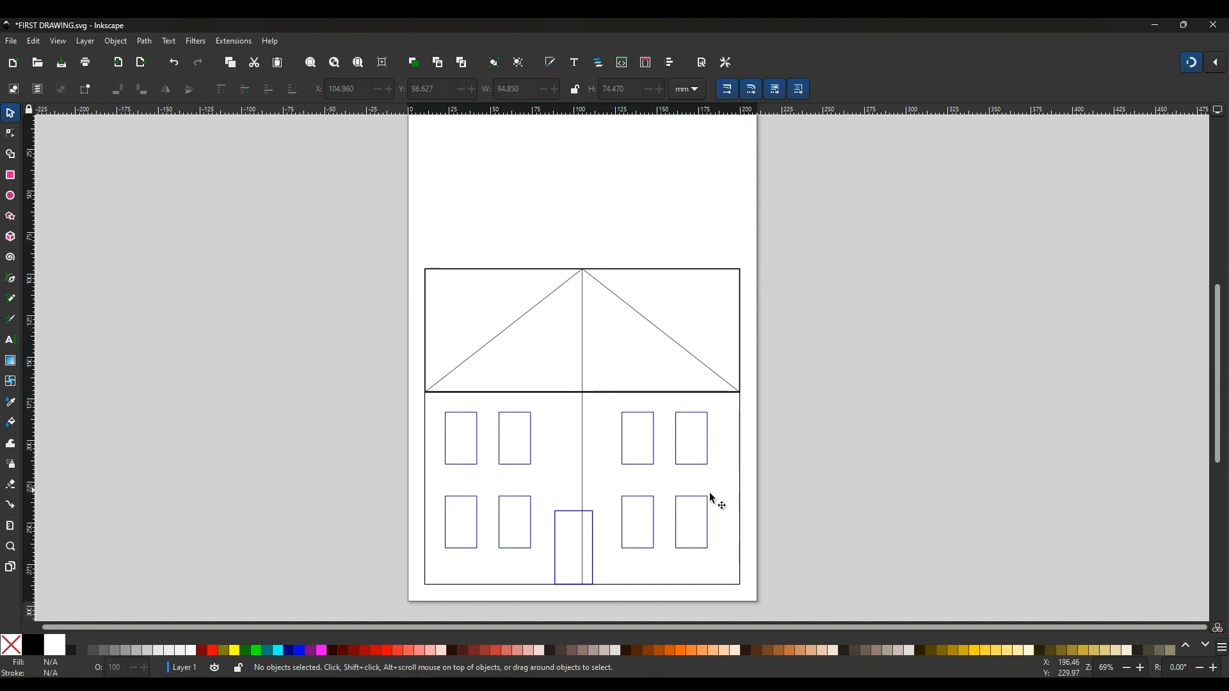
left_click(582, 470)
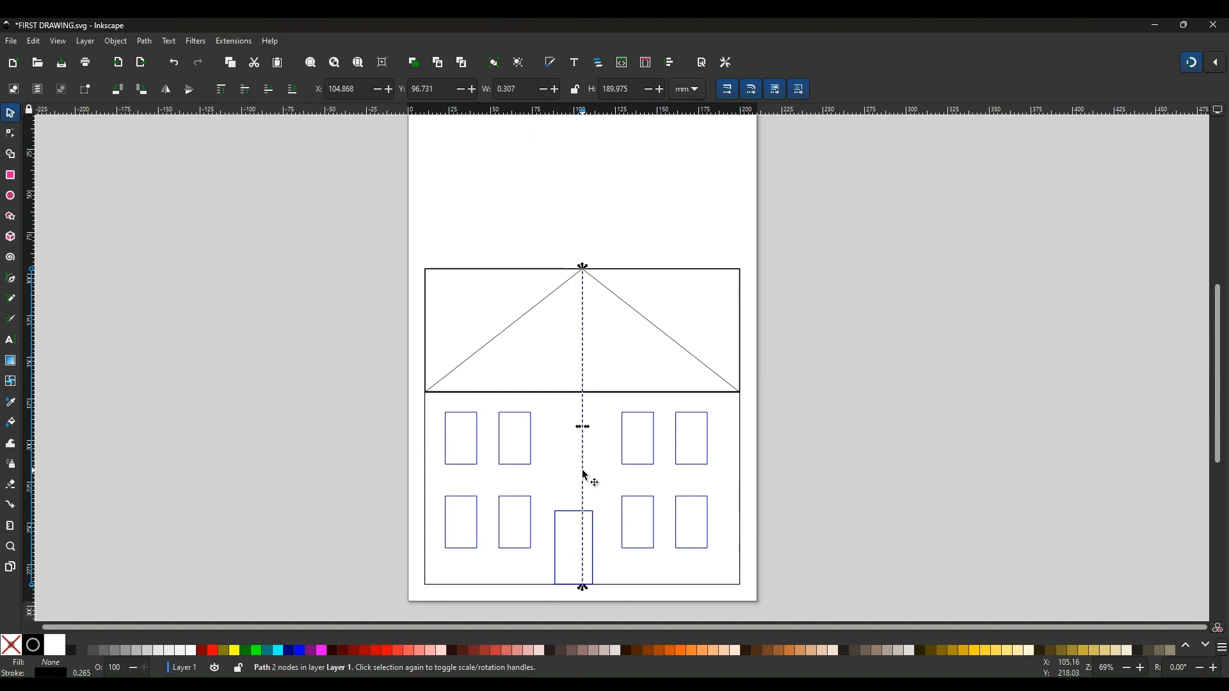
key("Delete")
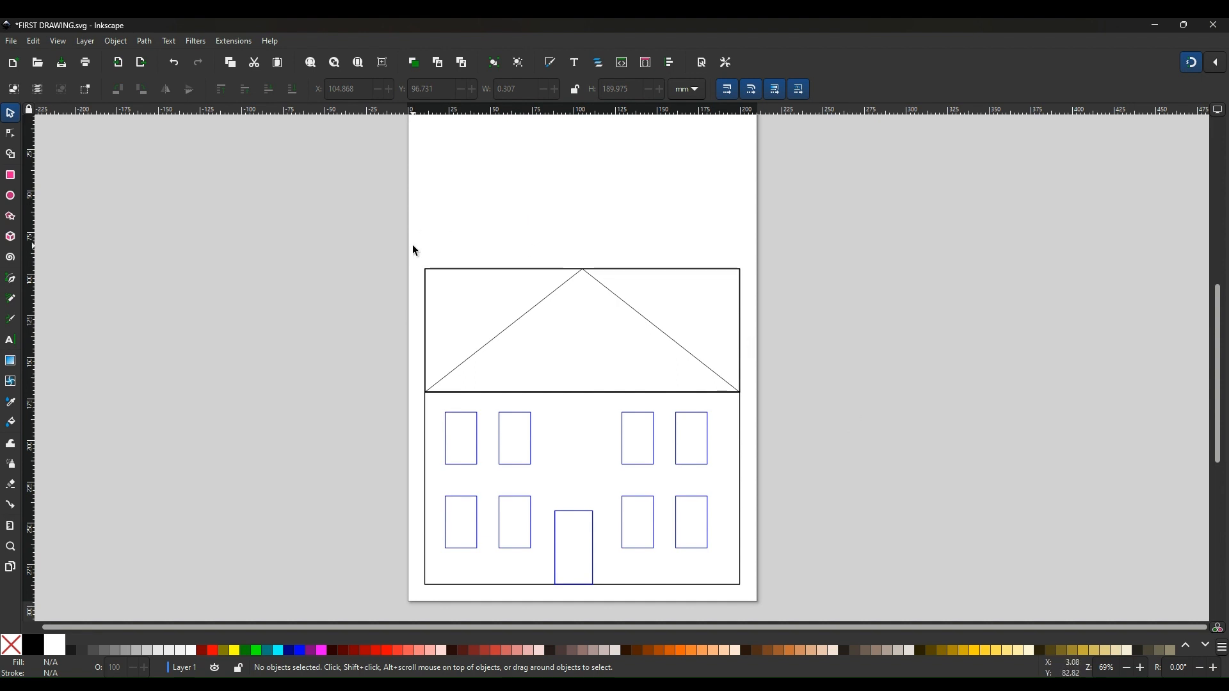
- Group the roof rectangle with its two diagonal slope lines
left_click_drag(414, 248, 763, 407)
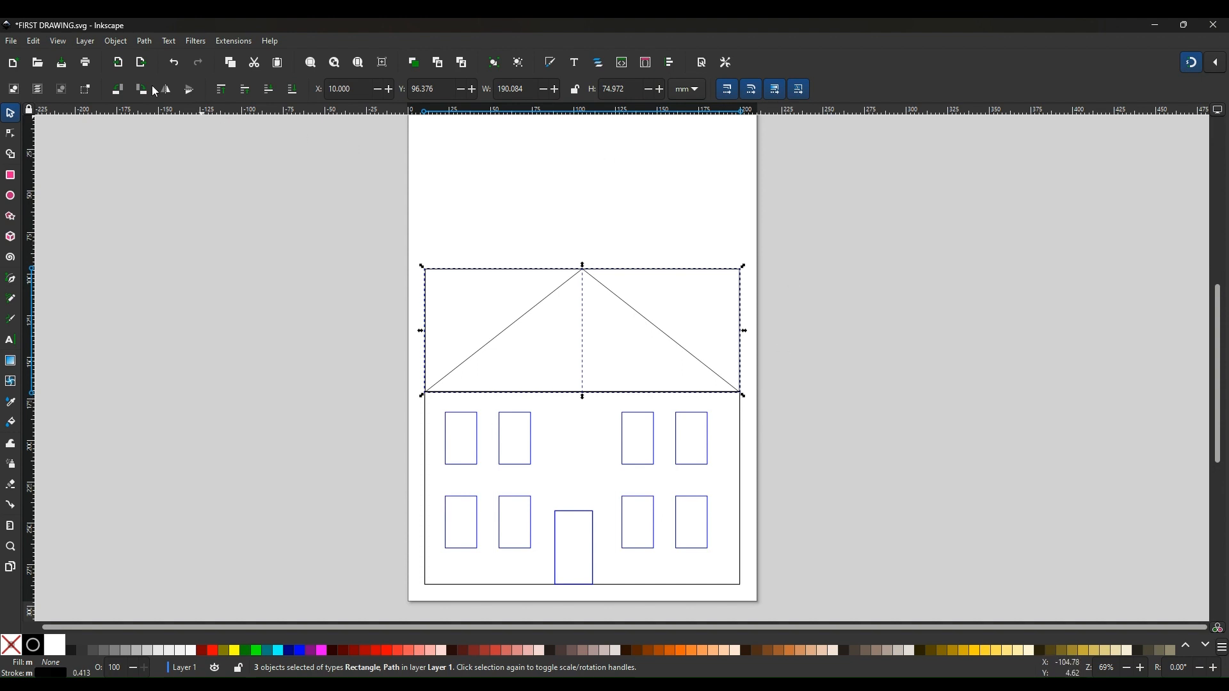
left_click(116, 41)
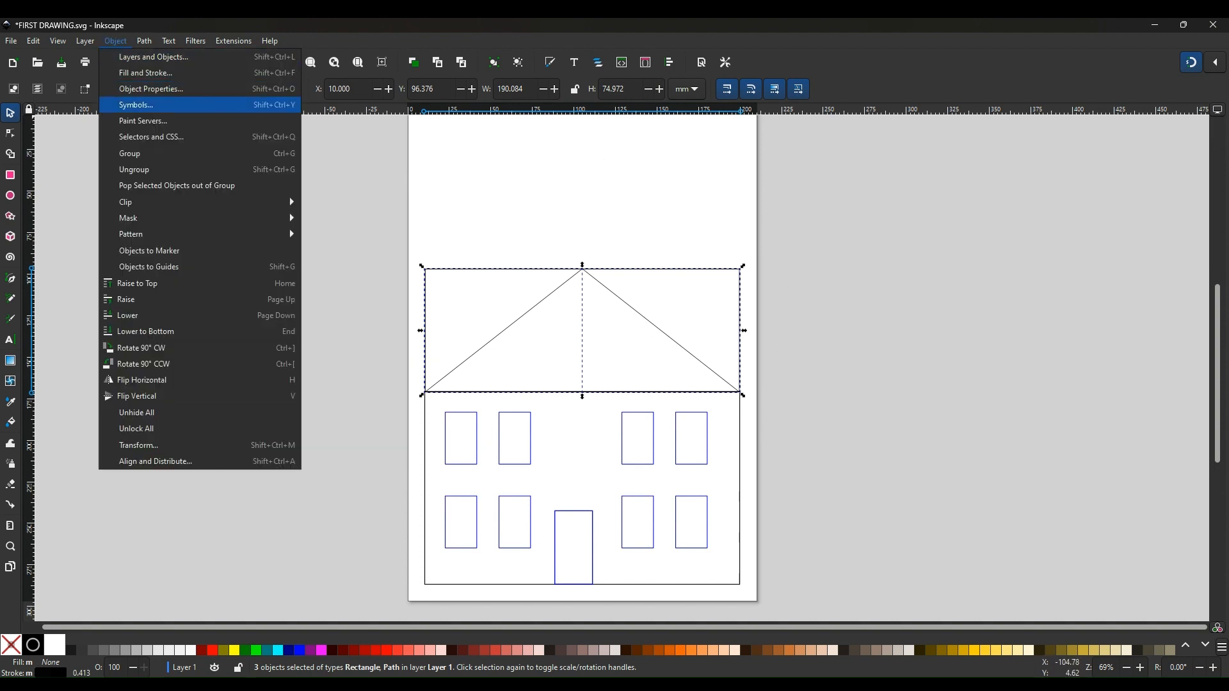
left_click(128, 156)
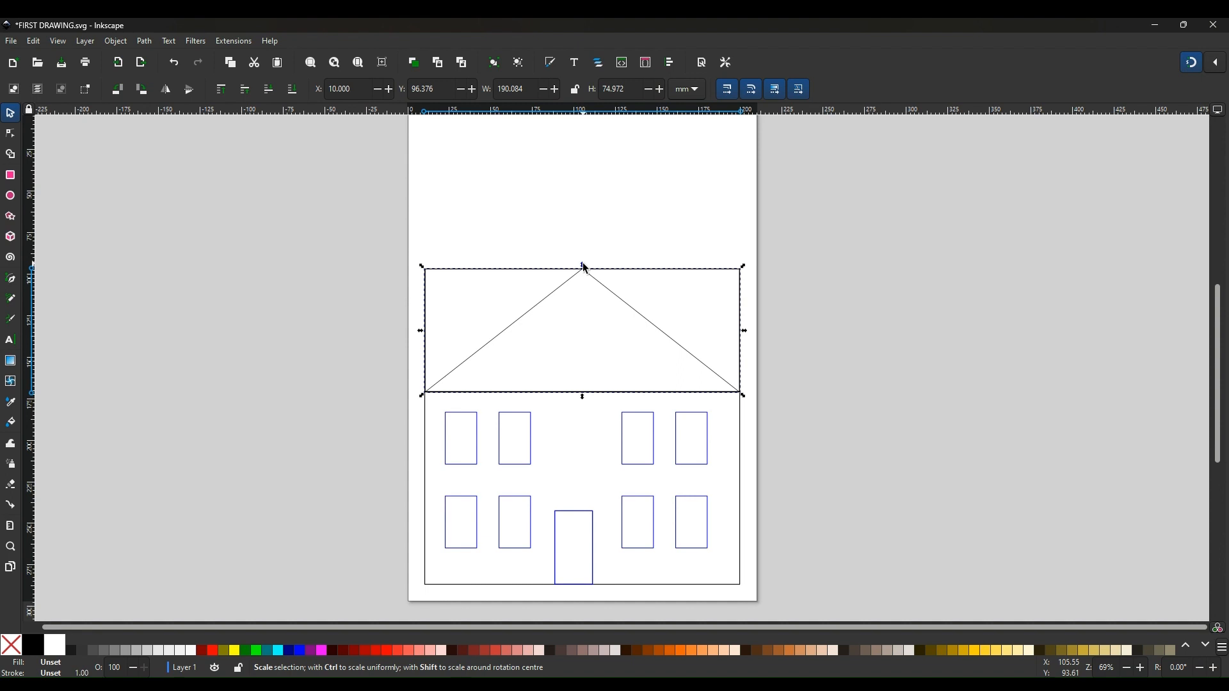
- Reduce the roof group's height to about 63 mm and move it off the page, to the right of the house
mouse_move(582, 267)
left_mouse_down()
mouse_move(582, 301)
mouse_move(577, 163)
mouse_move(575, 289)
left_mouse_up()
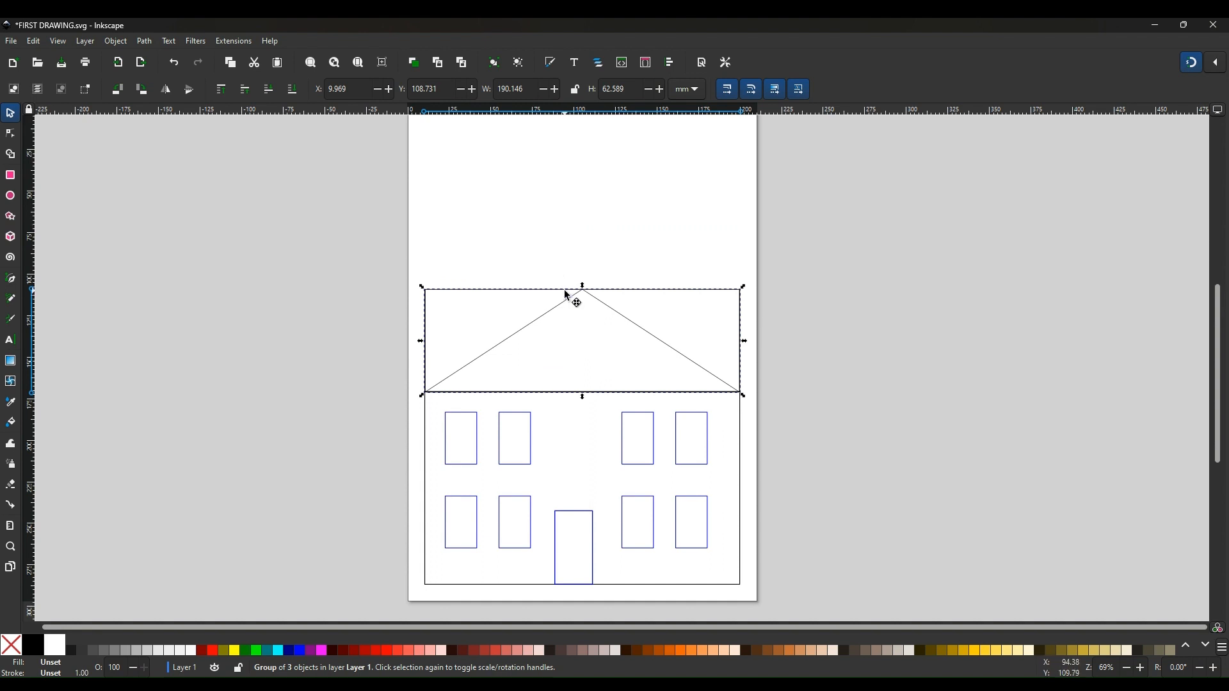
left_click_drag(570, 297, 971, 288)
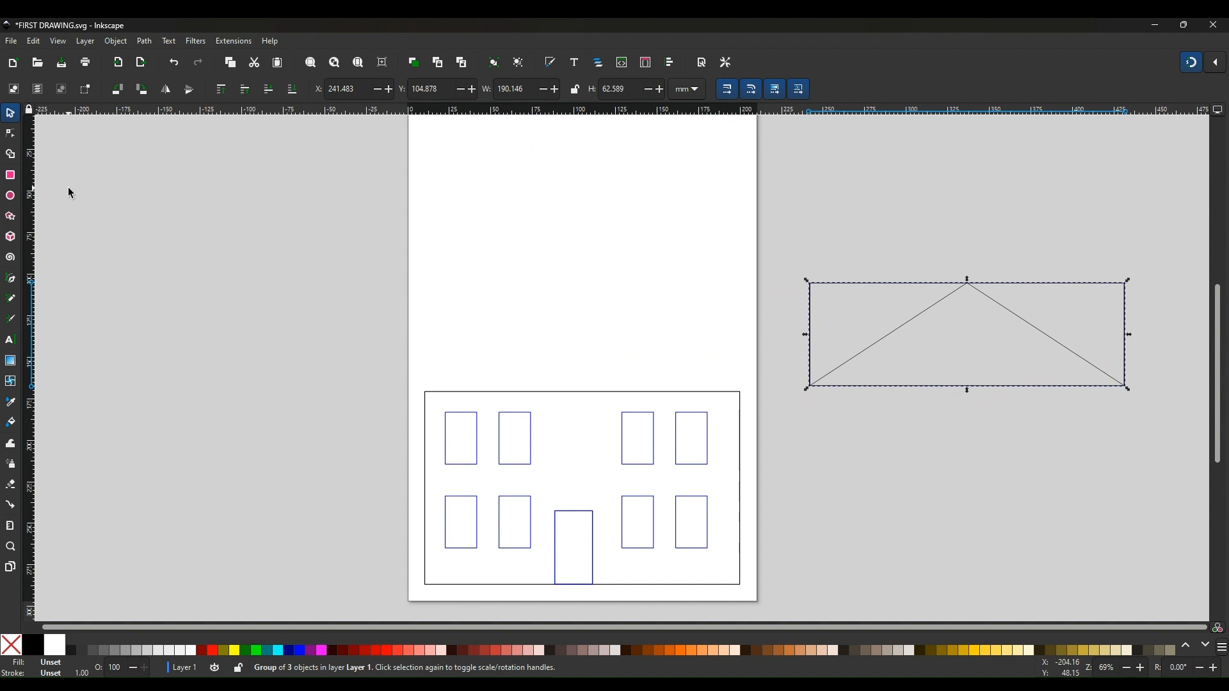
- Draw a rectangle about 65 mm wide and 68 mm high and place it on the house's top edge, flush with the left side
left_click(11, 178)
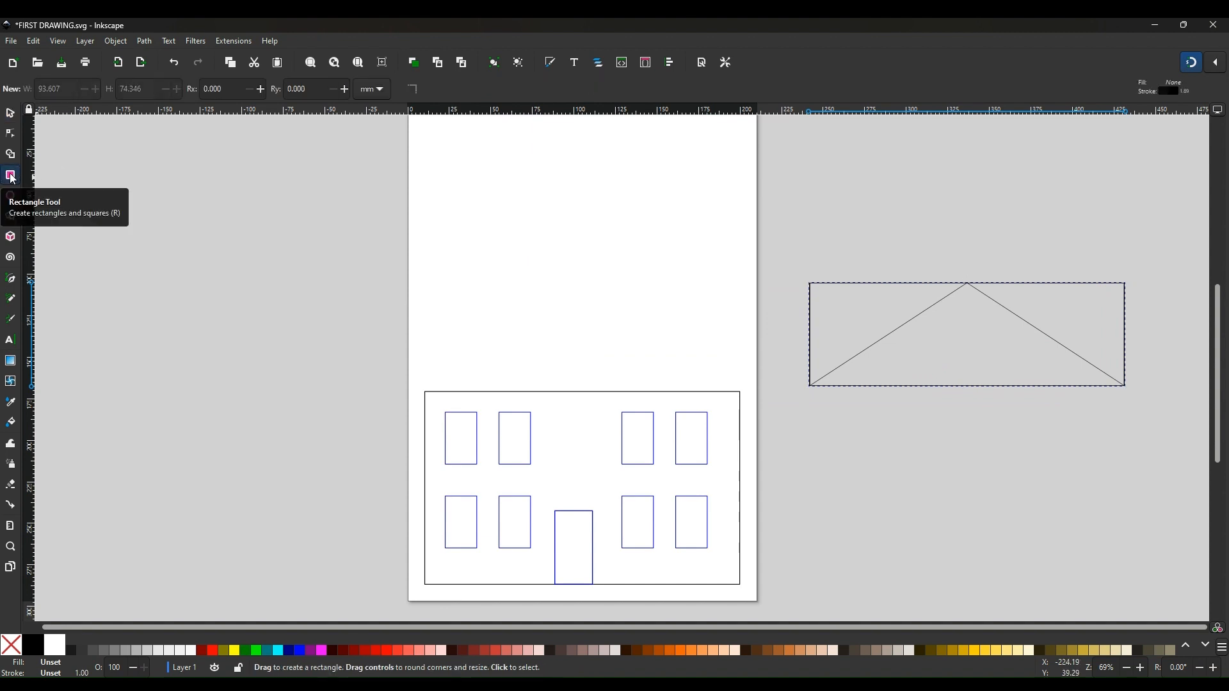
left_click_drag(83, 205, 192, 317)
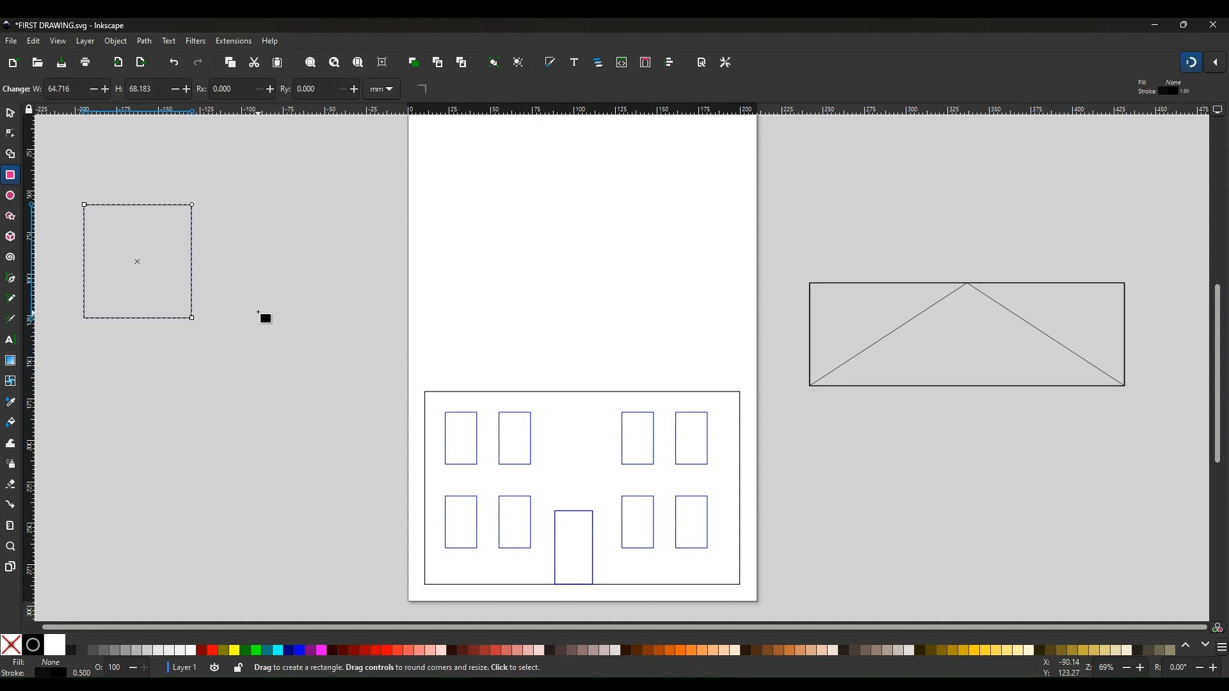
left_click(10, 116)
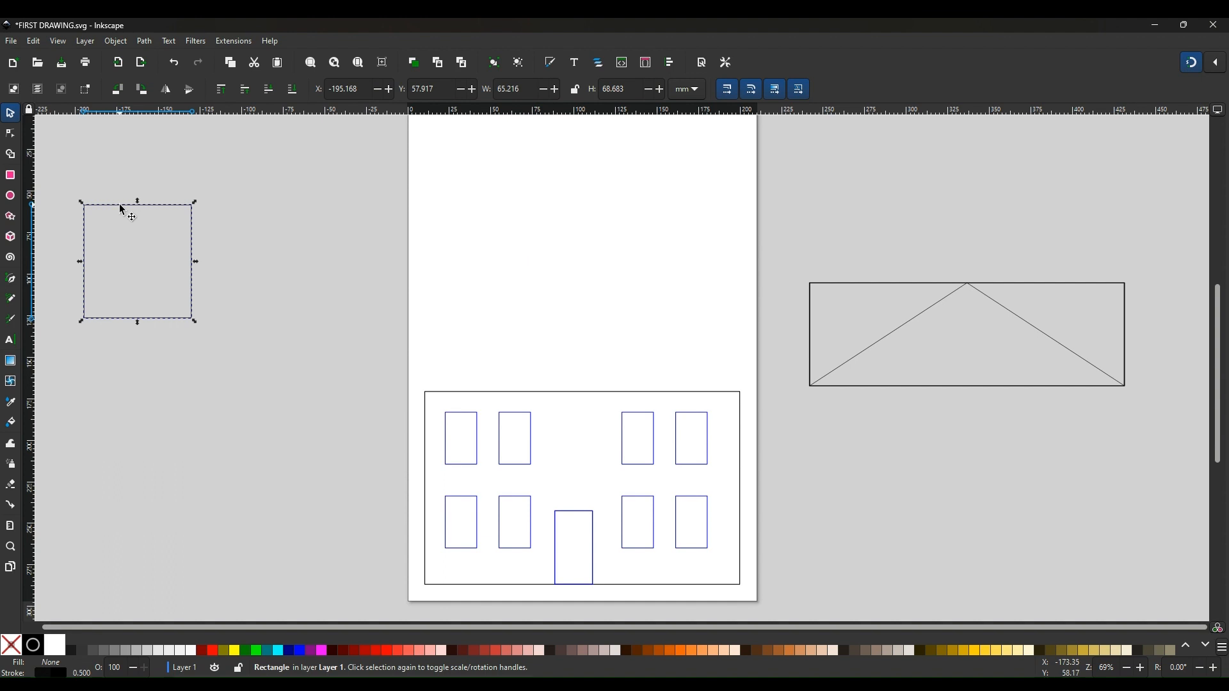
left_click_drag(120, 204, 462, 279)
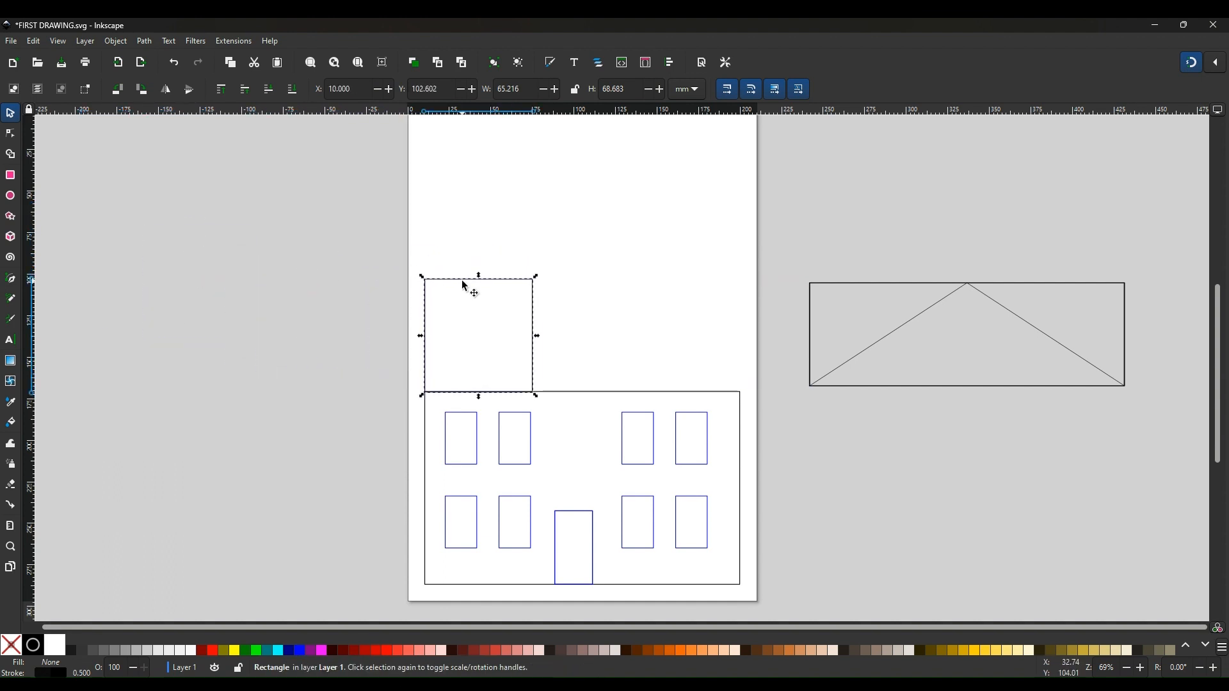
- Duplicate the small rectangle above the house and place the copy on the top edge, flush with the house's right side
right_click(462, 281)
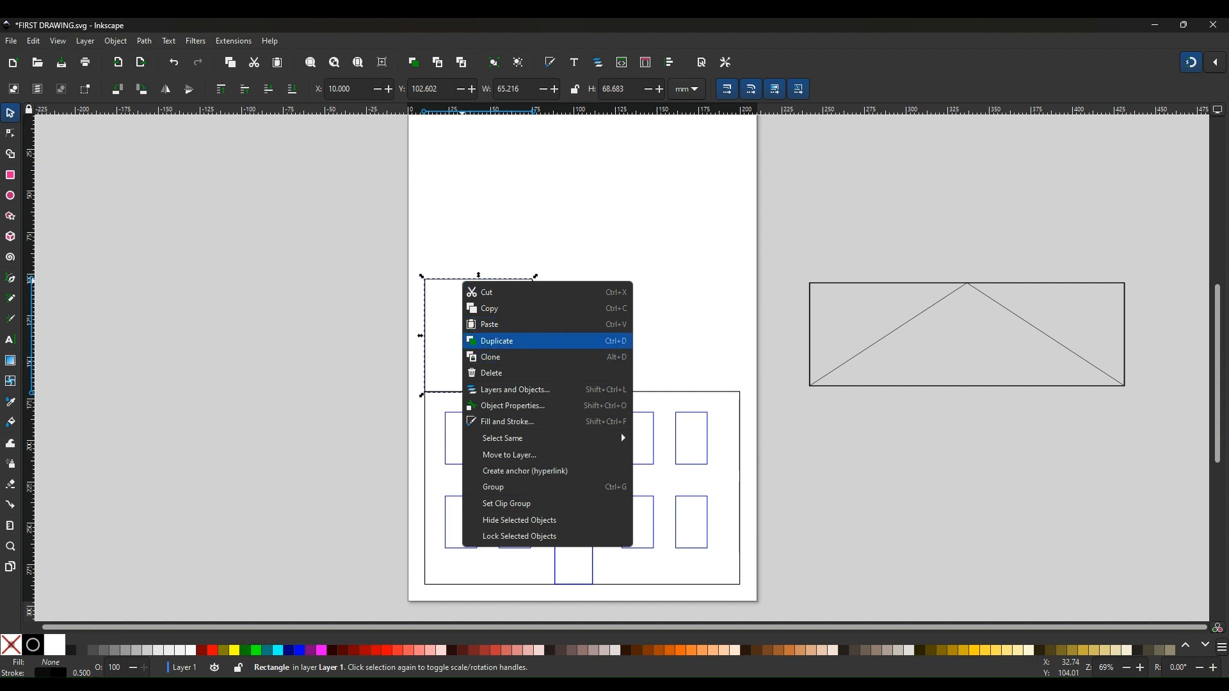
left_click(494, 341)
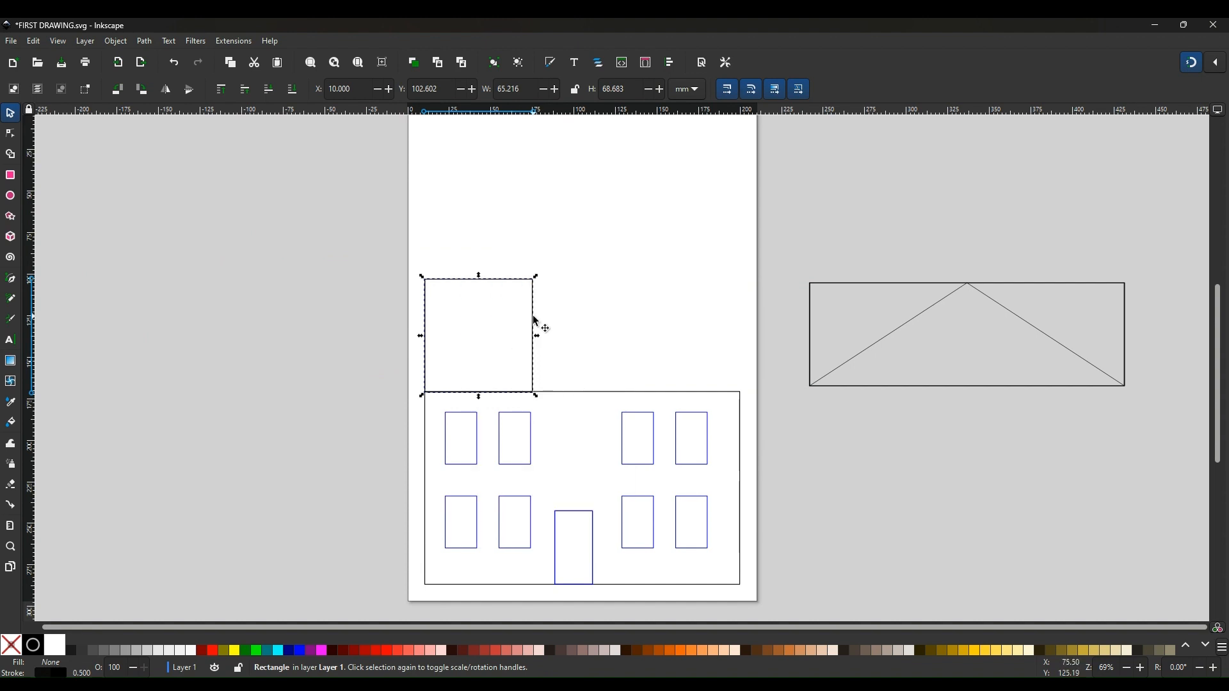
left_click_drag(535, 320, 749, 318)
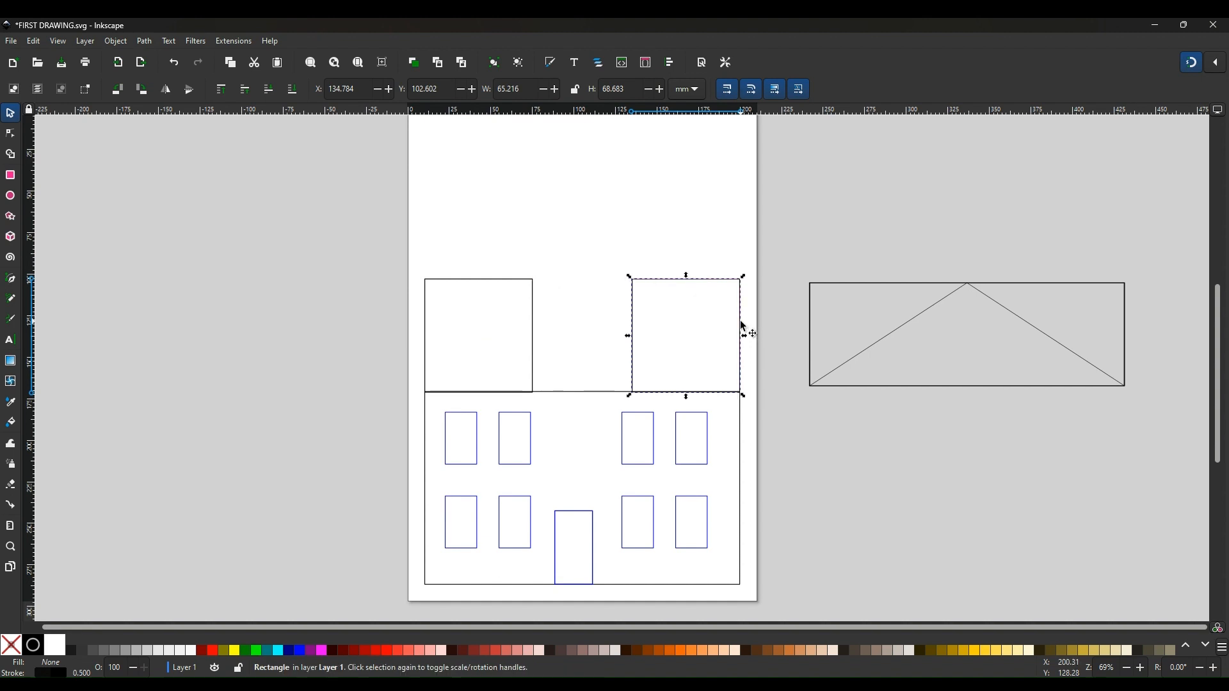
left_click(824, 199)
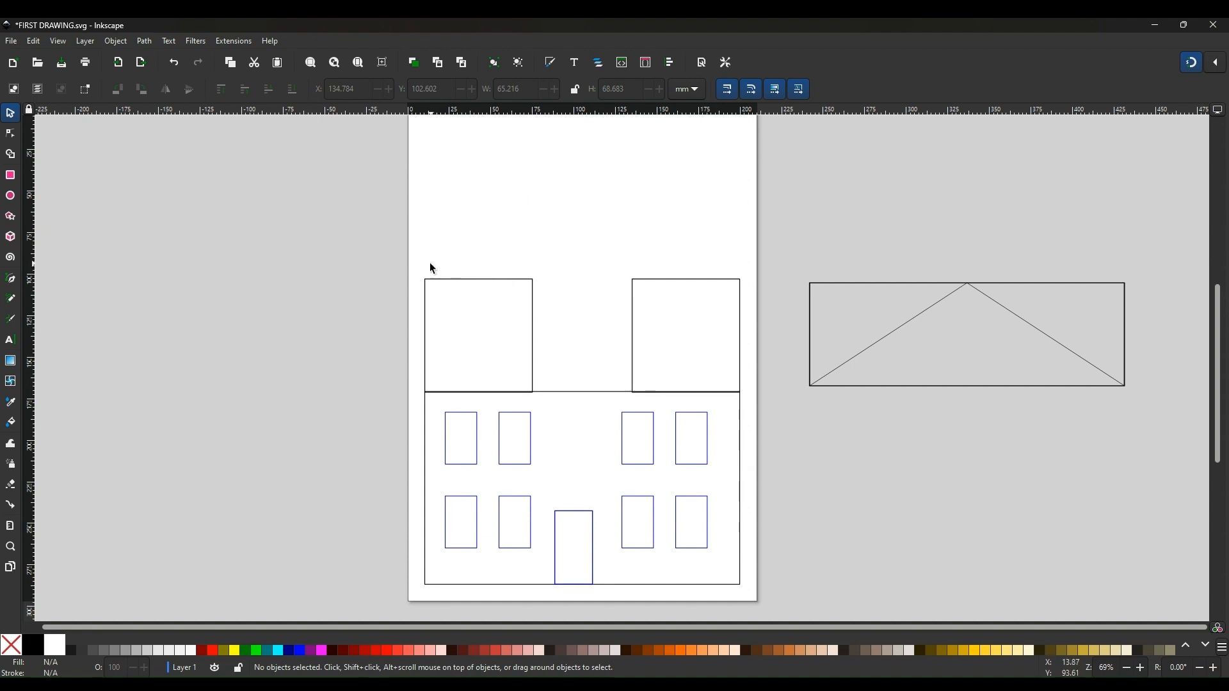
- Group the two rectangles above the house and reduce the group's height to about 57 mm, keeping its base on the house
left_click_drag(417, 259, 747, 403)
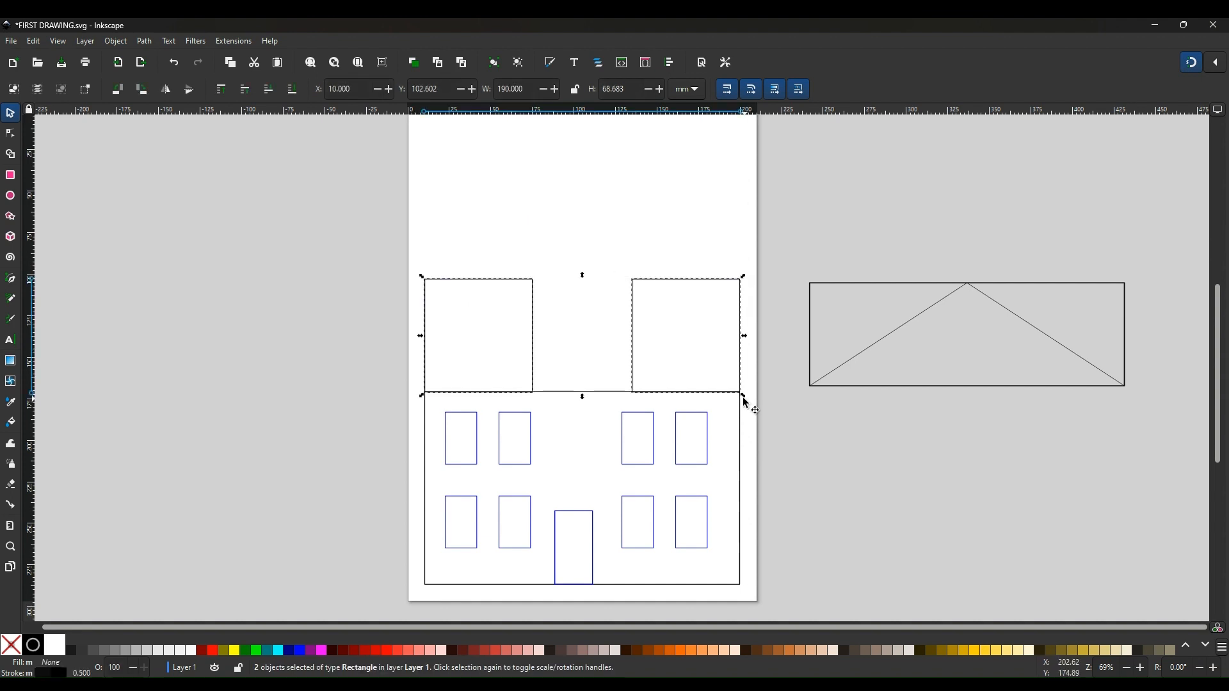
left_click(116, 41)
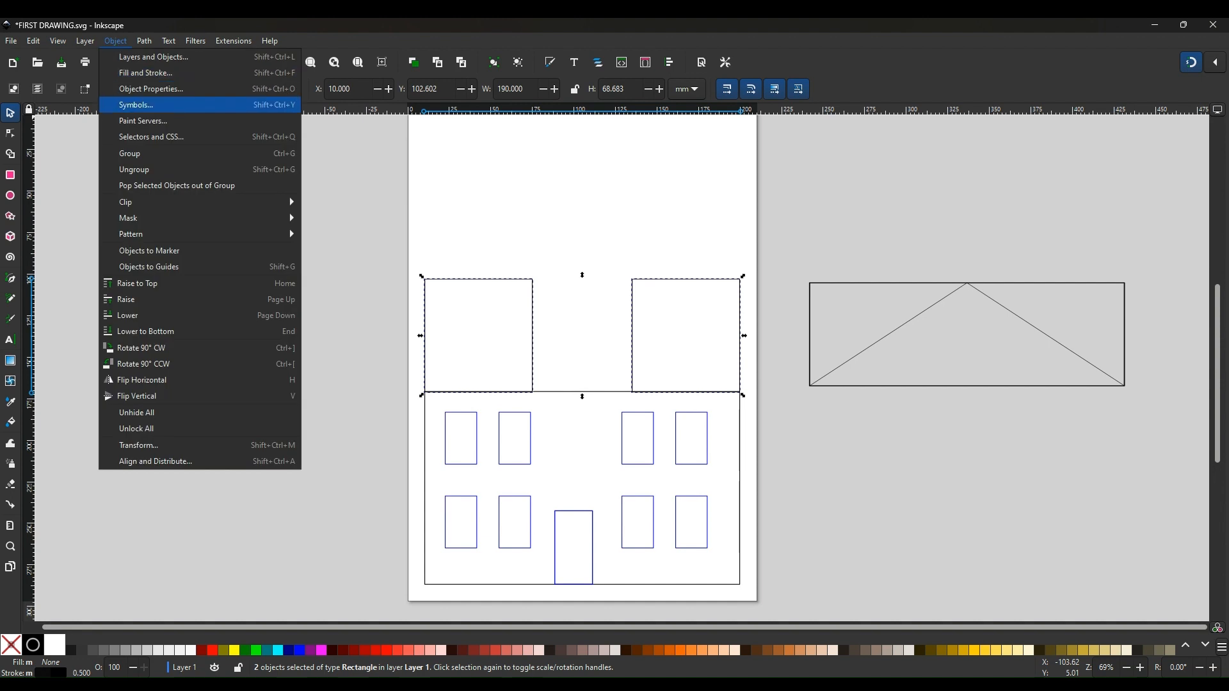
left_click(138, 154)
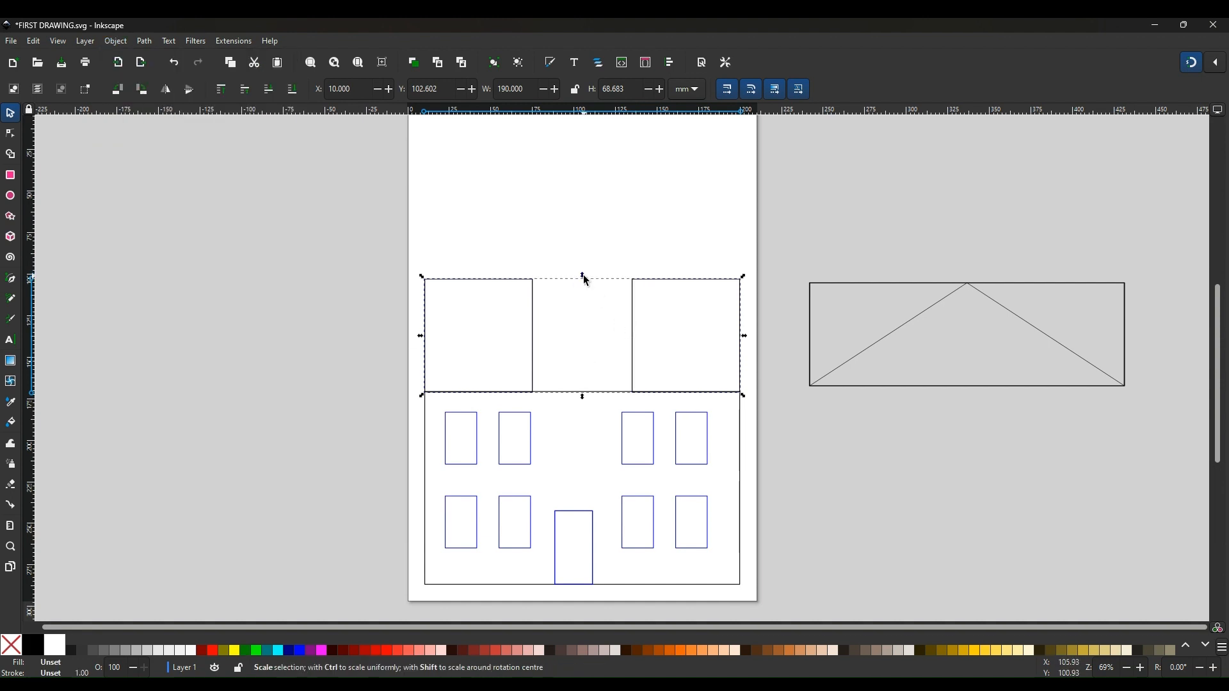
left_click_drag(582, 275, 583, 294)
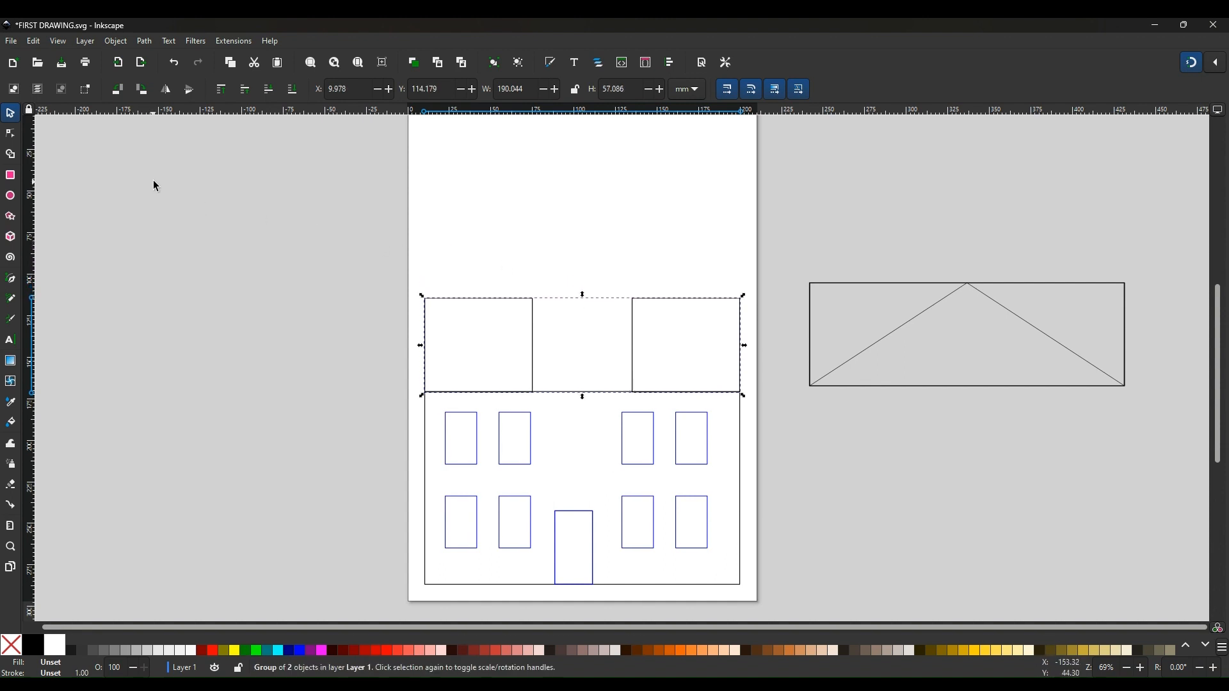
- Ungroup the two shortened rectangles above the house
left_click(108, 40)
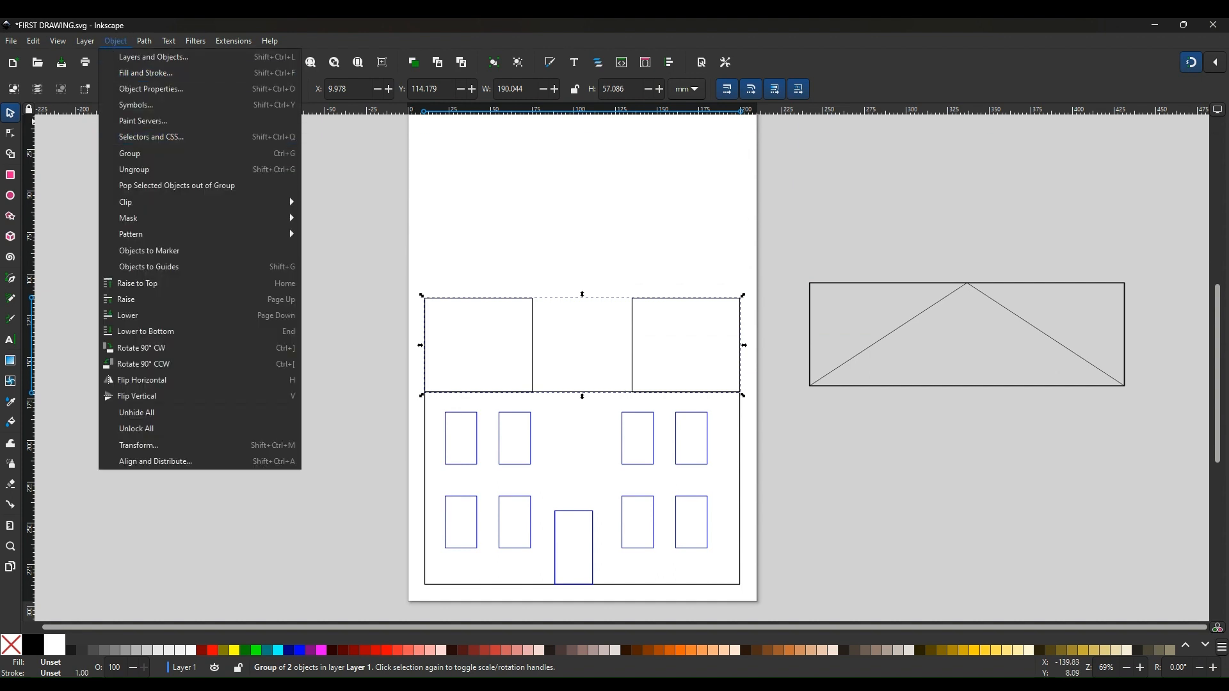
left_click(179, 169)
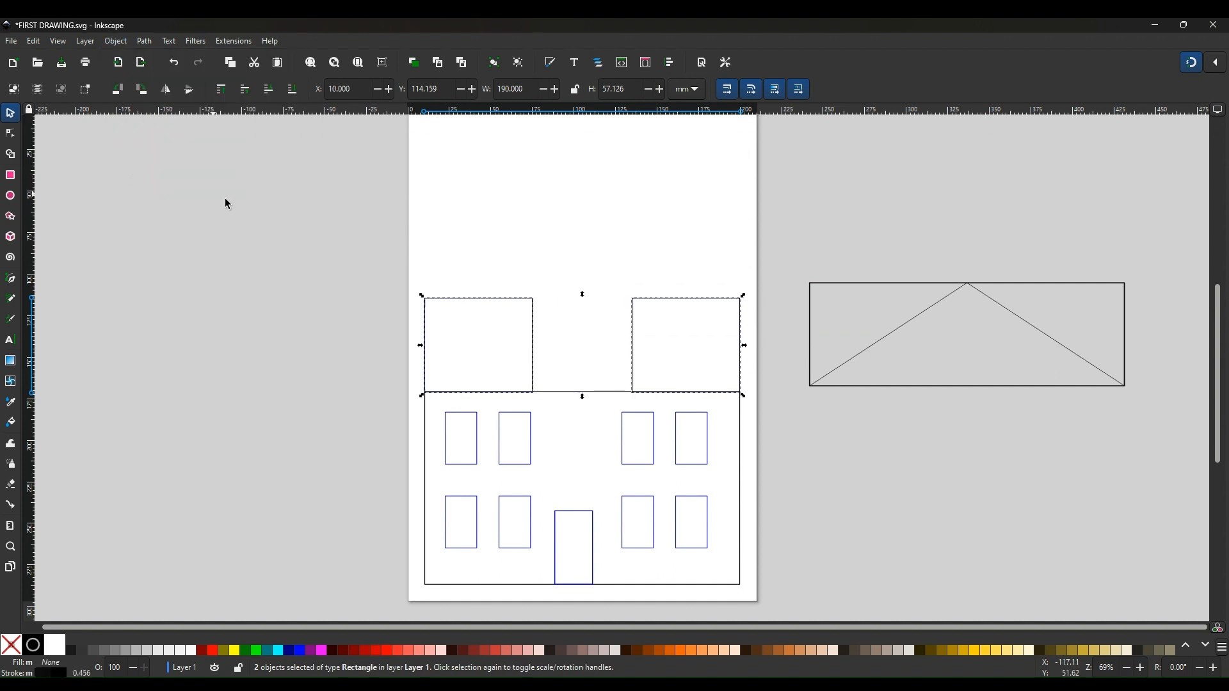
left_click(277, 211)
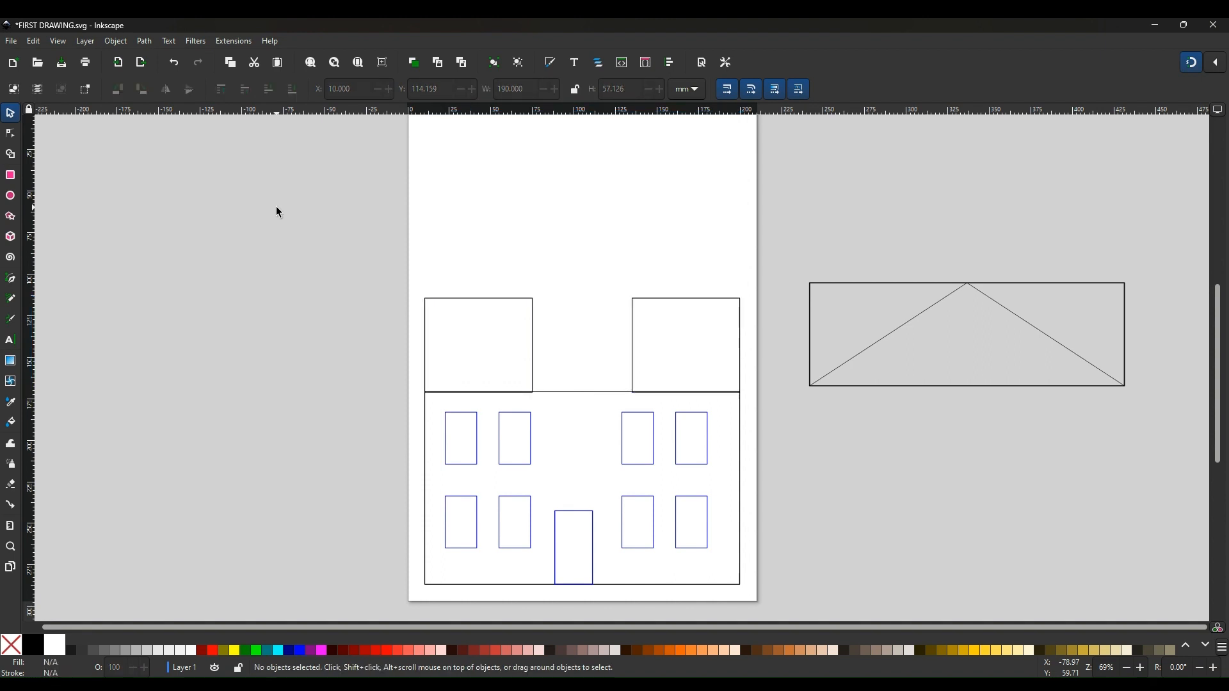
- Draw a straight slope line diagonally across the left rectangle and a ridge line about 60 mm long joining the rectangles' inner top corners
left_click(13, 283)
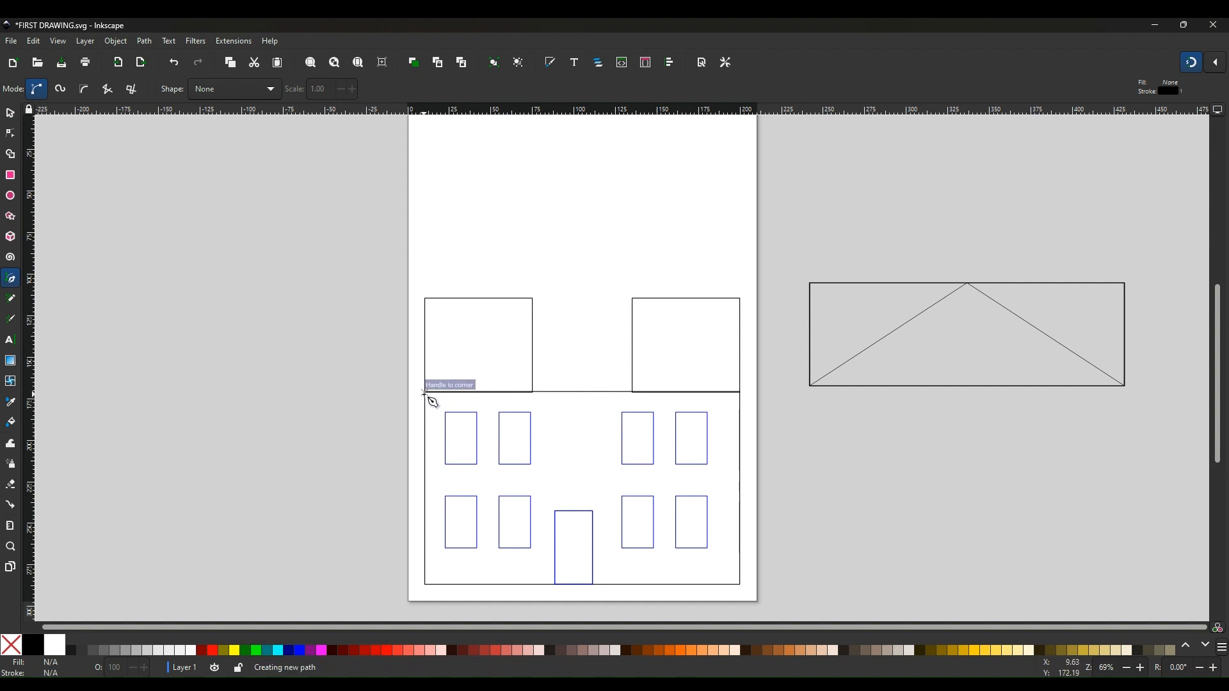
left_click_drag(425, 391, 526, 307)
key("Return")
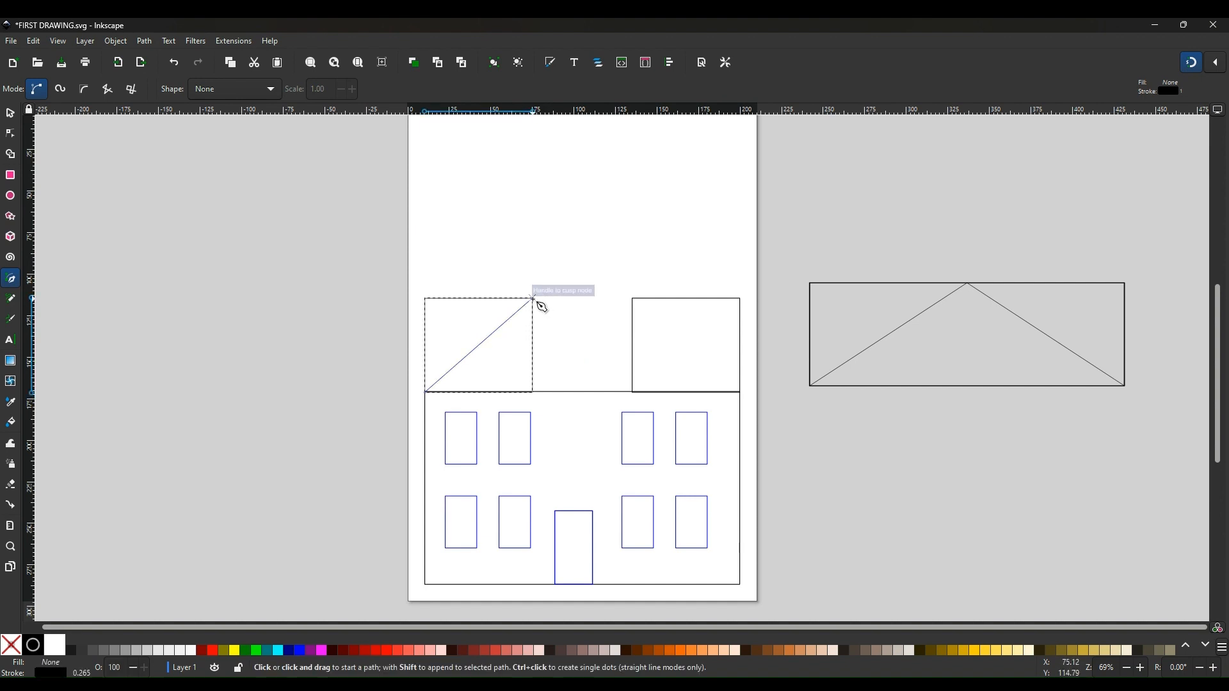
left_click_drag(532, 299, 625, 301)
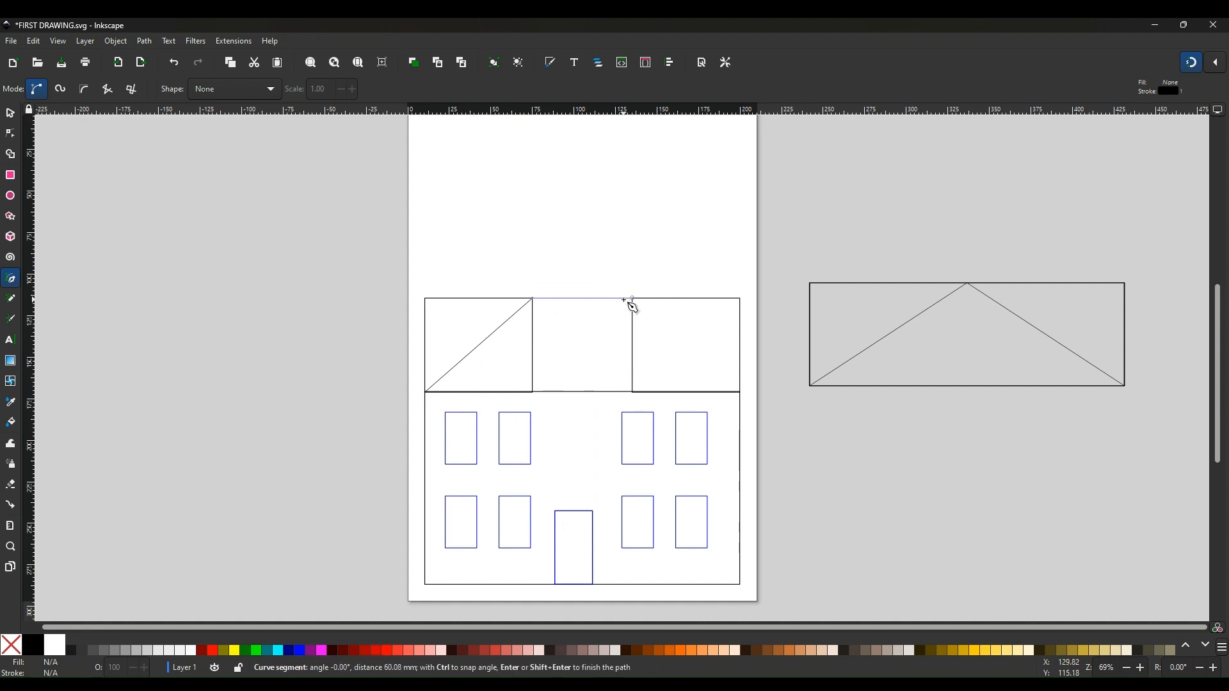
double_click(624, 300)
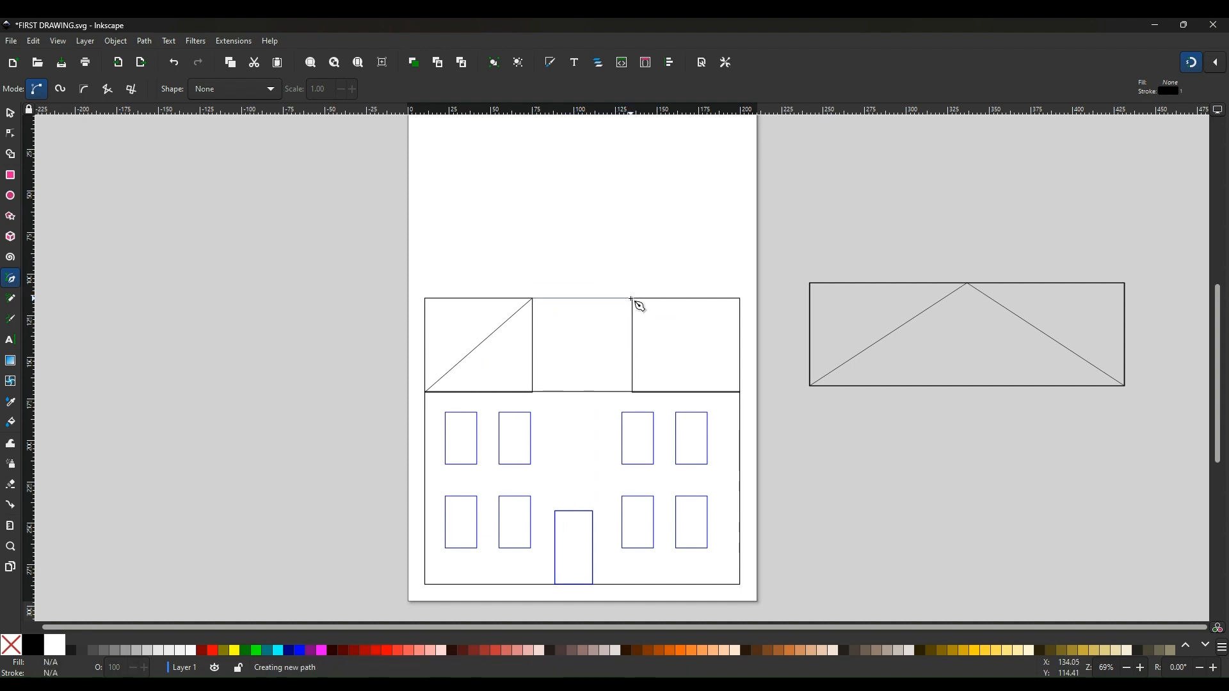
- Draw a slope line across the right rectangle to the house's corner and scale it to about 65 by 56 mm to fit the rectangle
left_click_drag(631, 299, 737, 392)
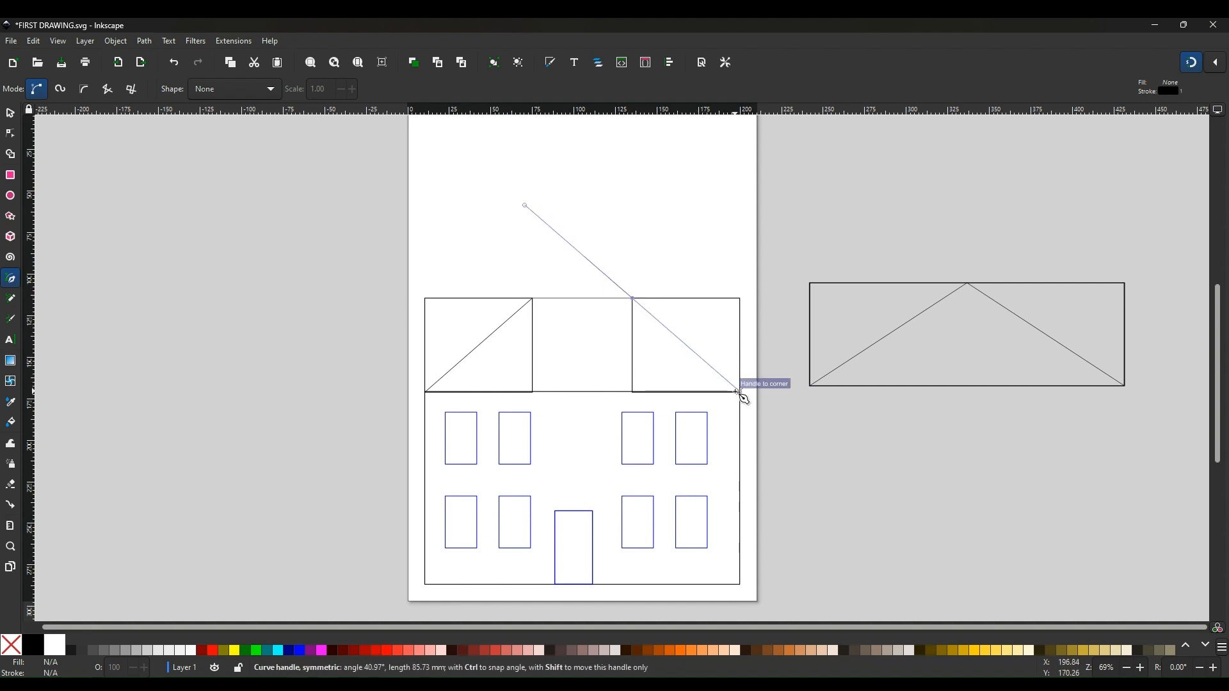
double_click(737, 391)
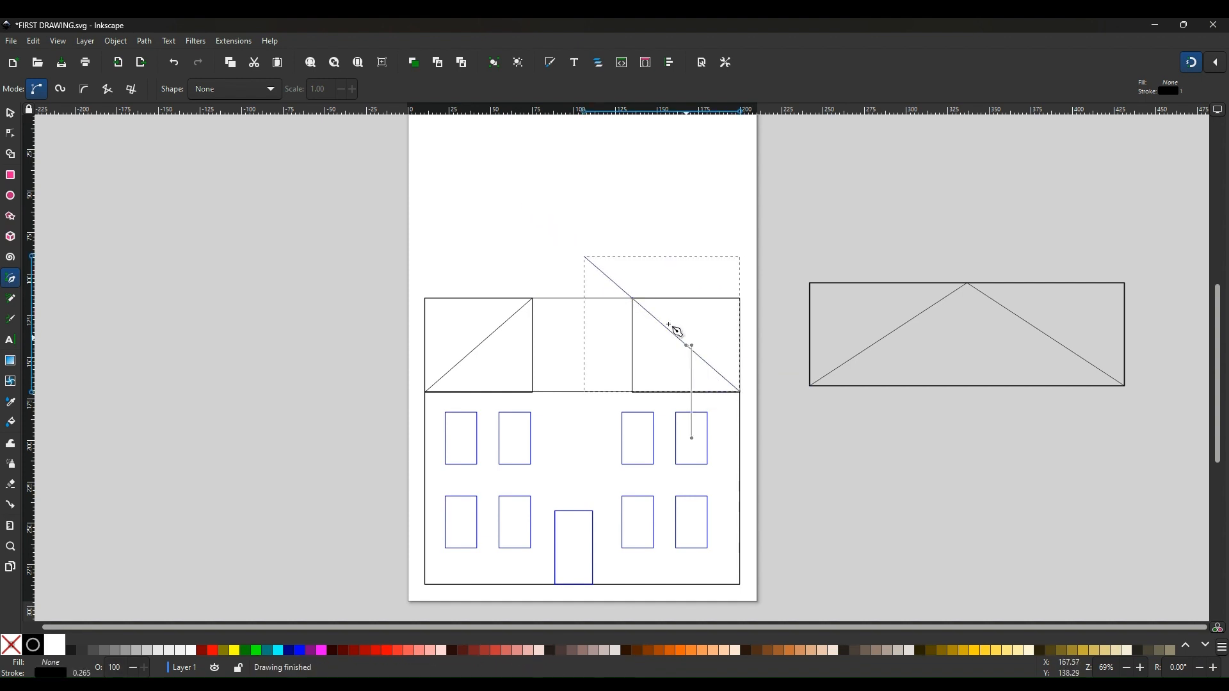
left_click(9, 114)
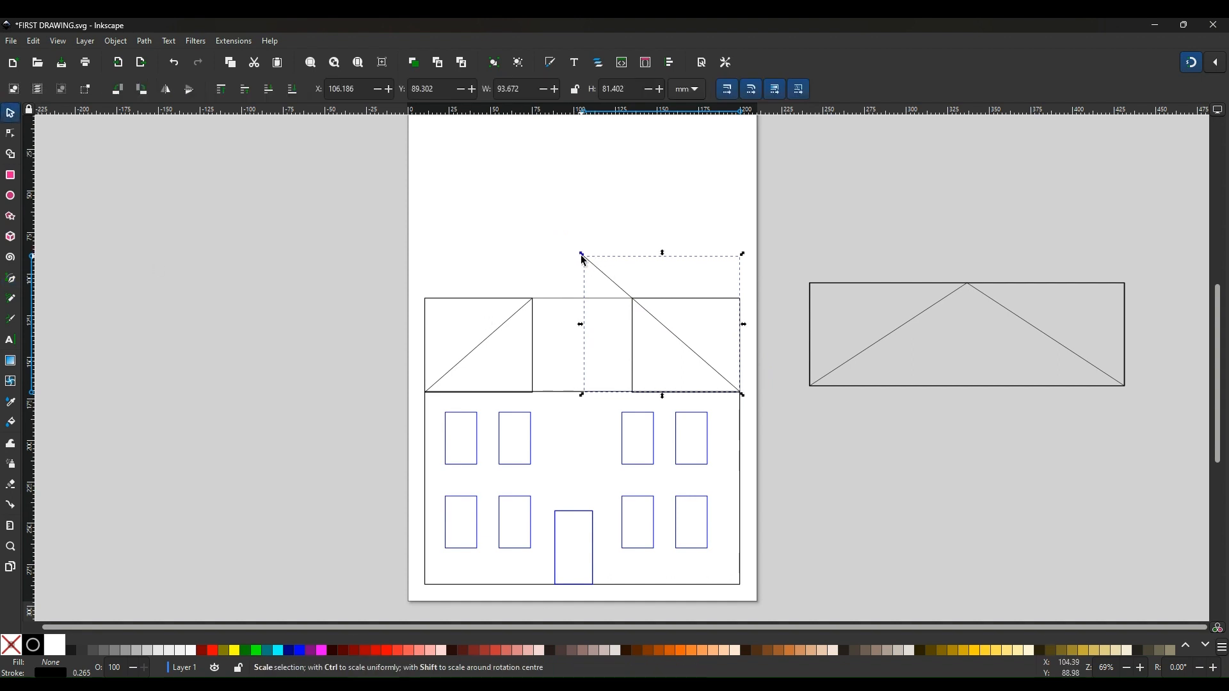
left_click_drag(582, 255, 627, 298)
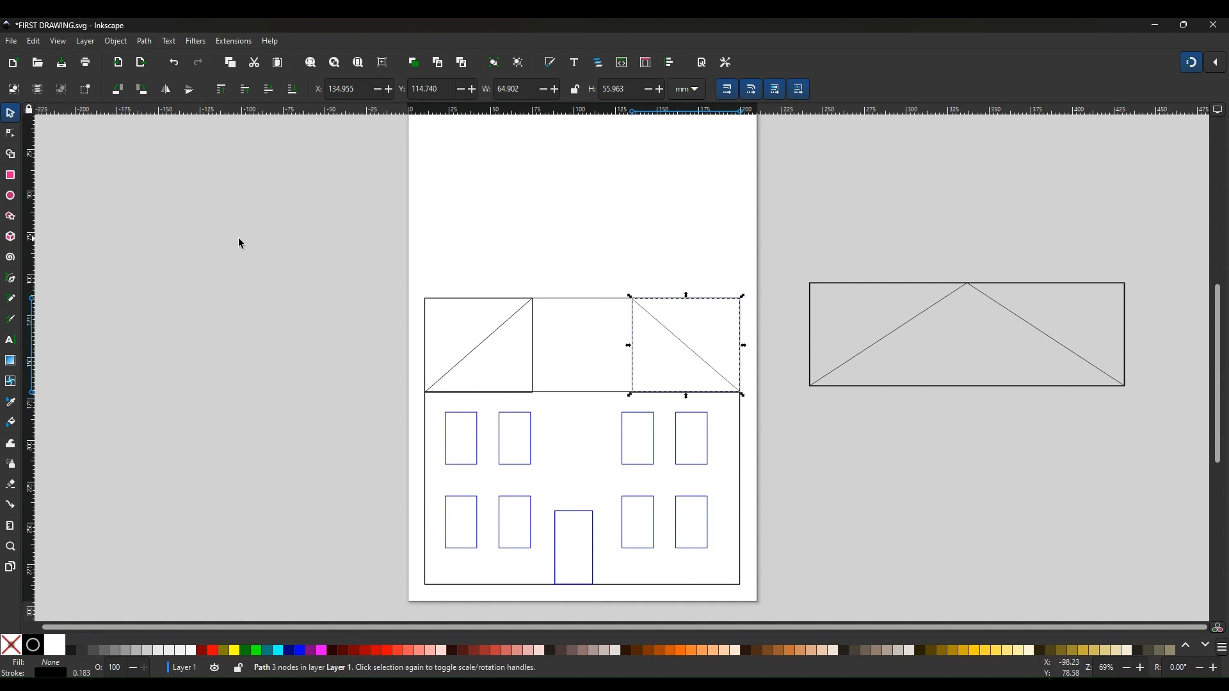
left_click(77, 232)
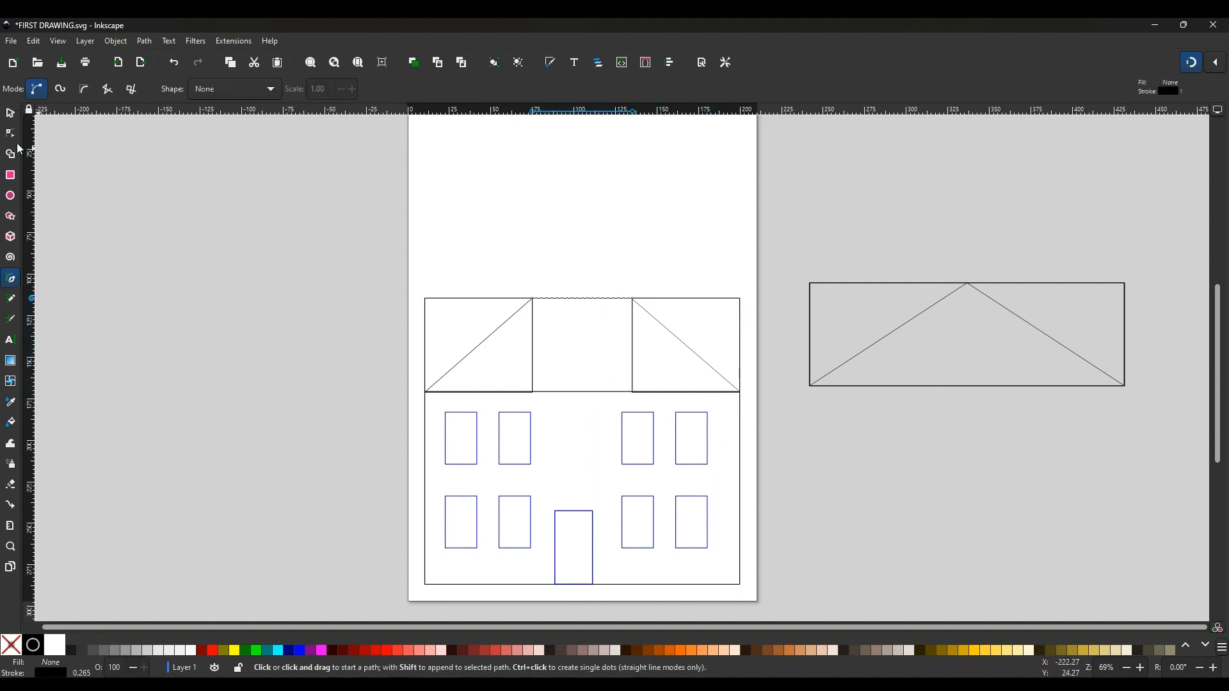
- Delete the two helper rectangles above the house, leaving only the roof's slope and ridge lines
left_click(9, 114)
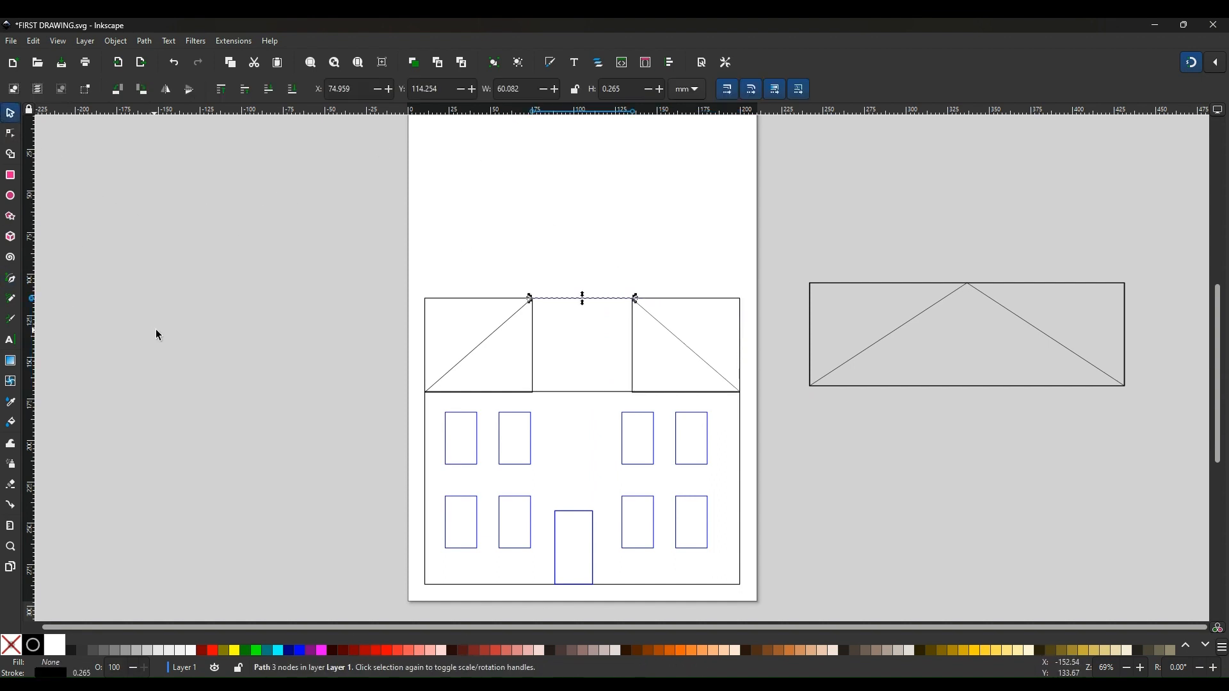
left_click(446, 305)
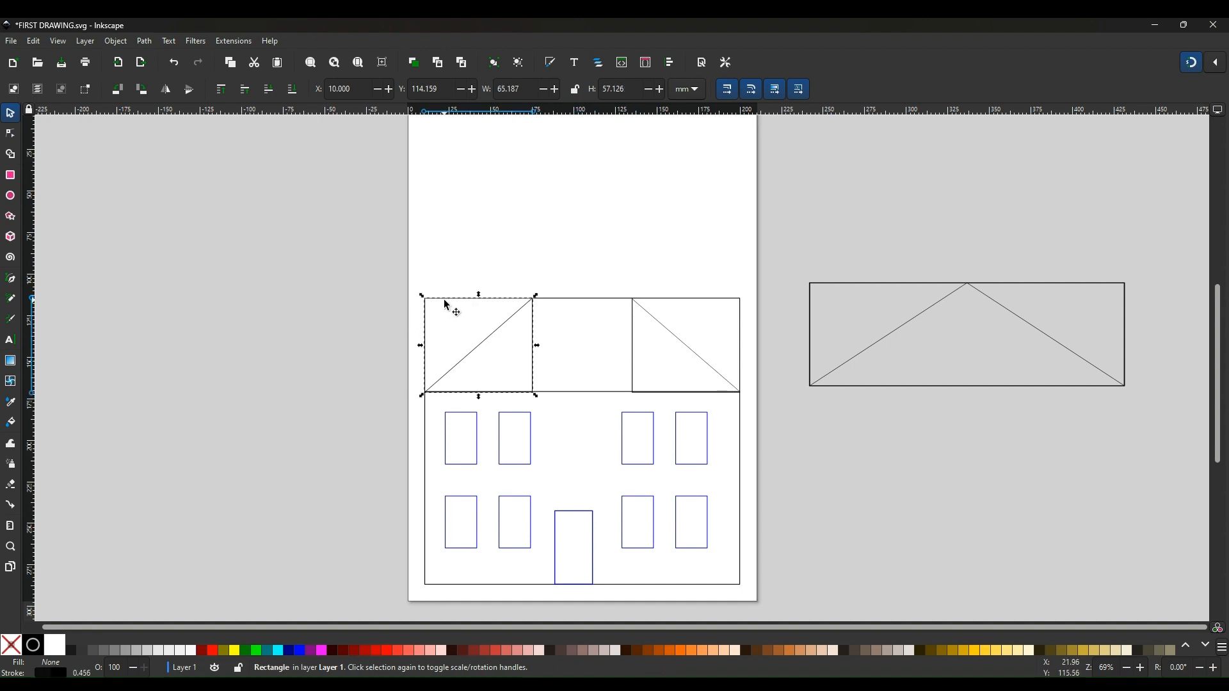
key("Delete")
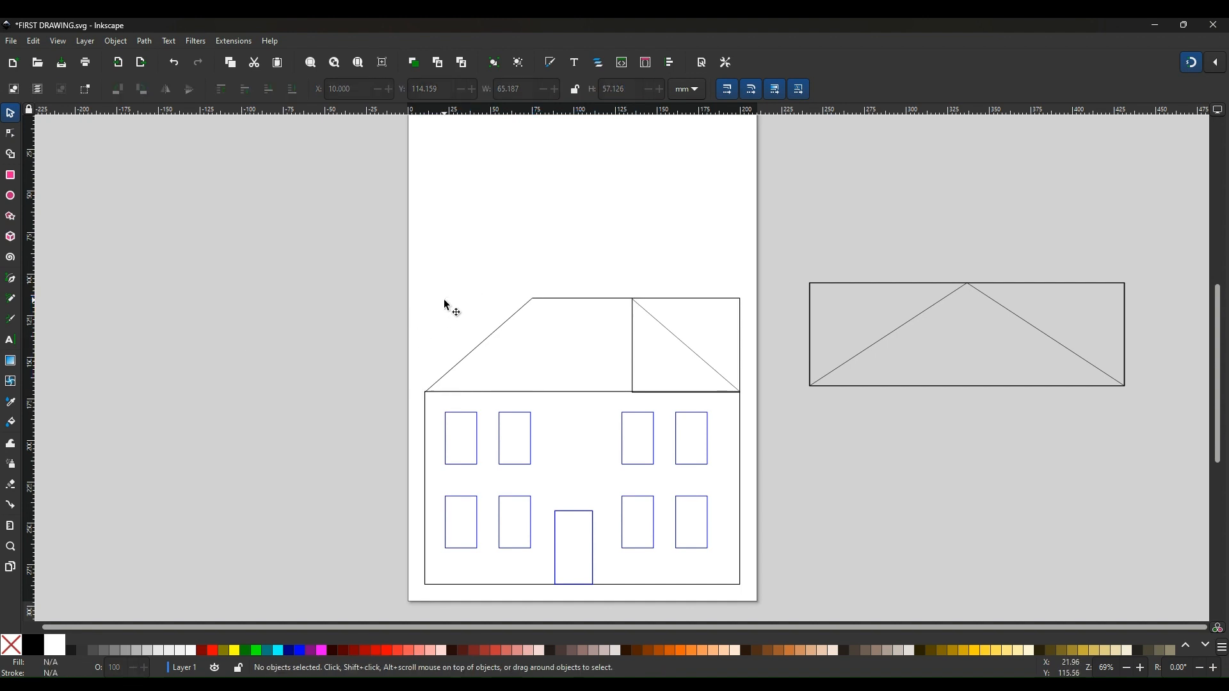
left_click(677, 301)
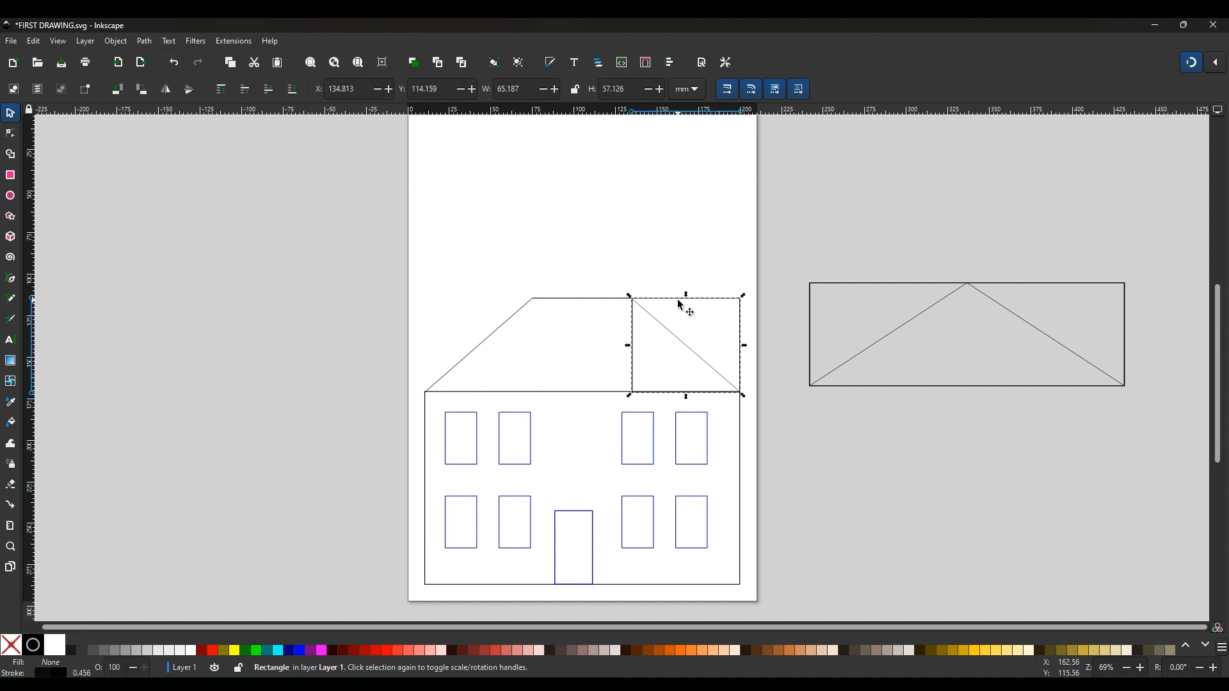
key("Delete")
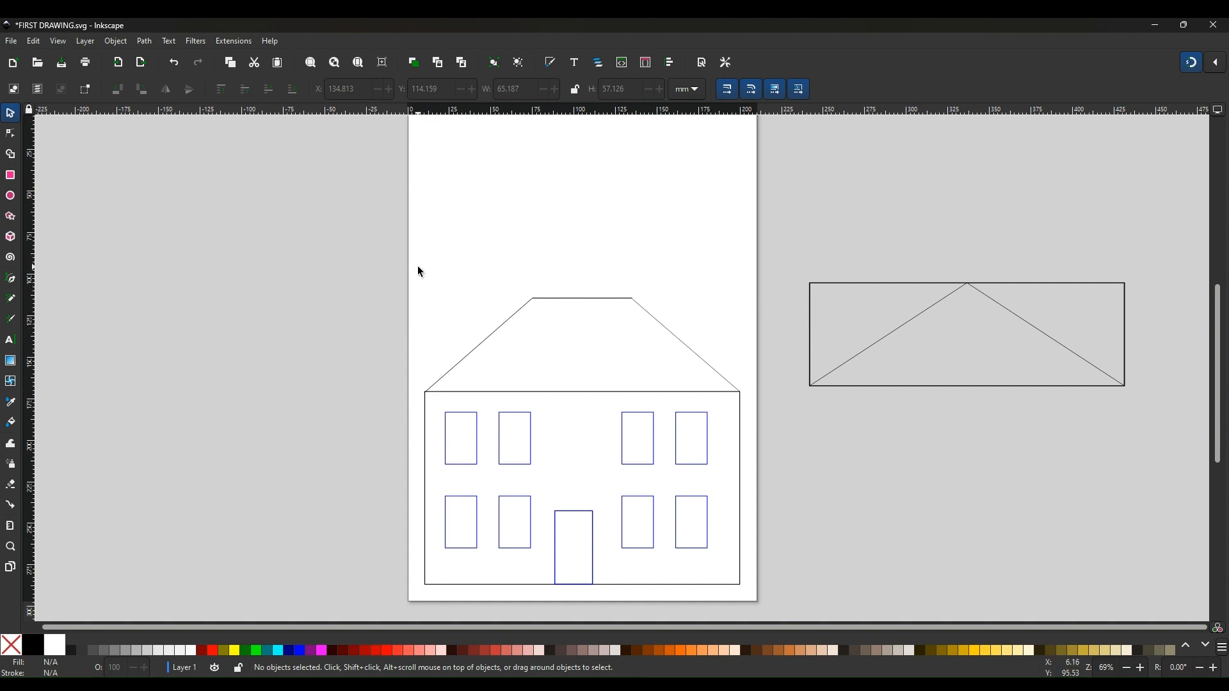
- Group the slope and ridge lines above the house and reduce the roof's height to about 38 mm
left_click_drag(418, 267, 748, 404)
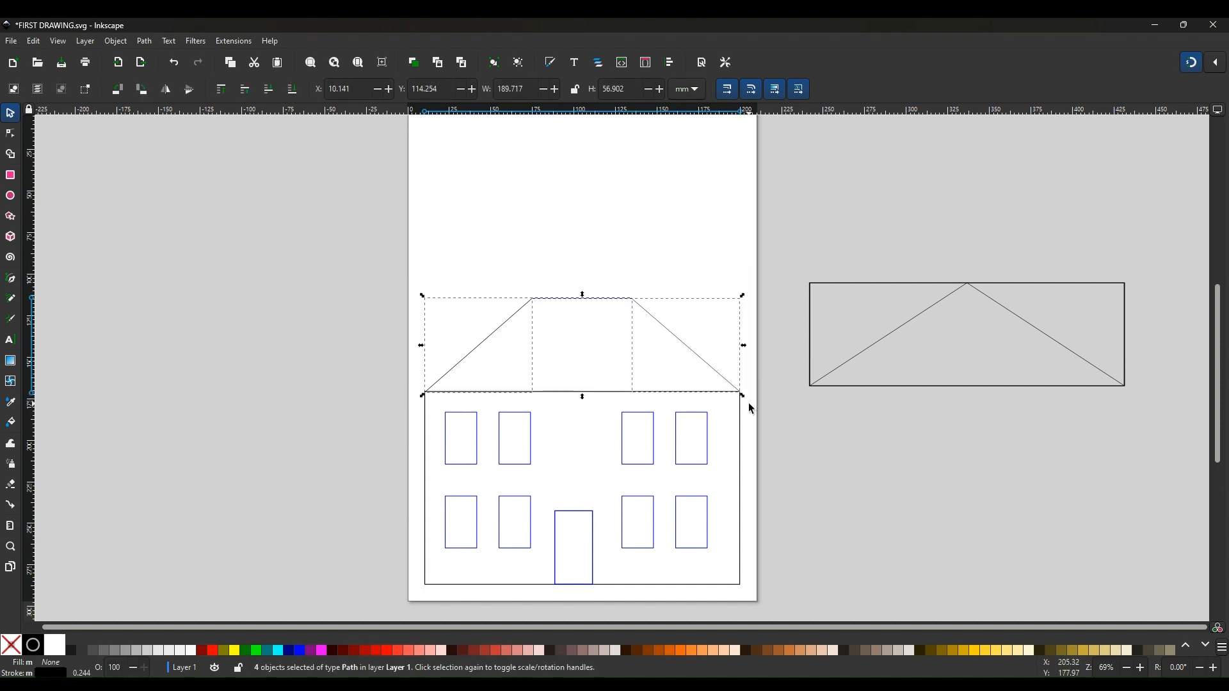
left_click(115, 41)
left_click(133, 153)
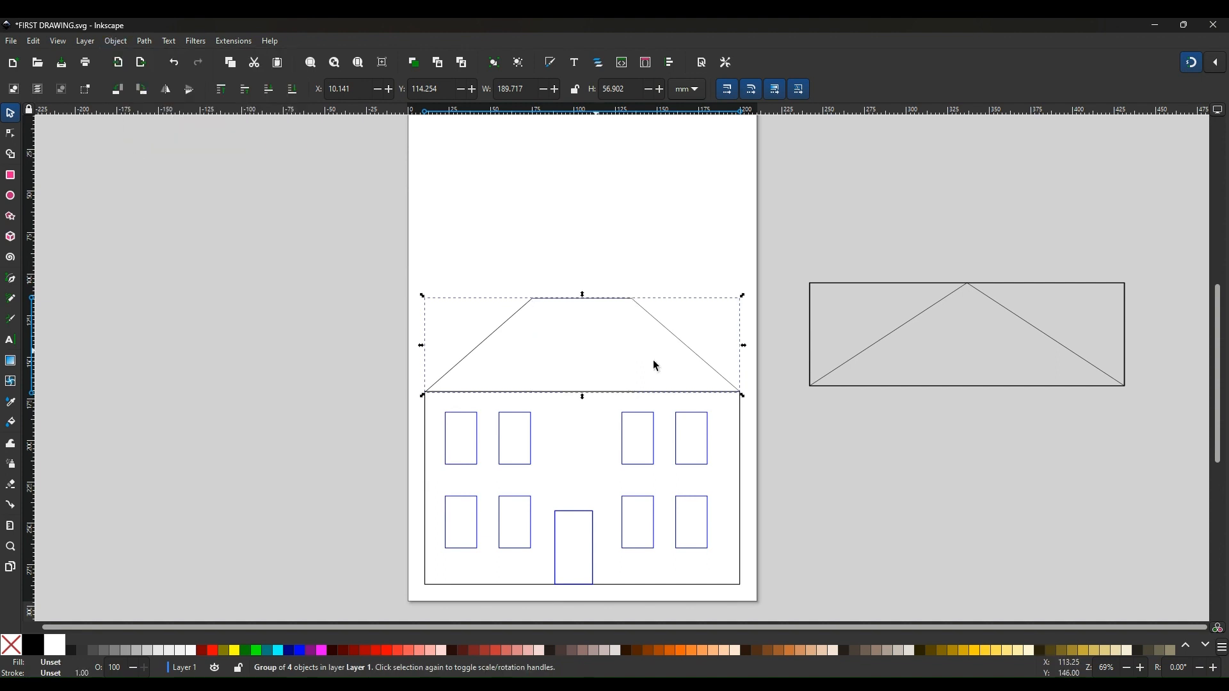
left_click_drag(583, 297, 583, 326)
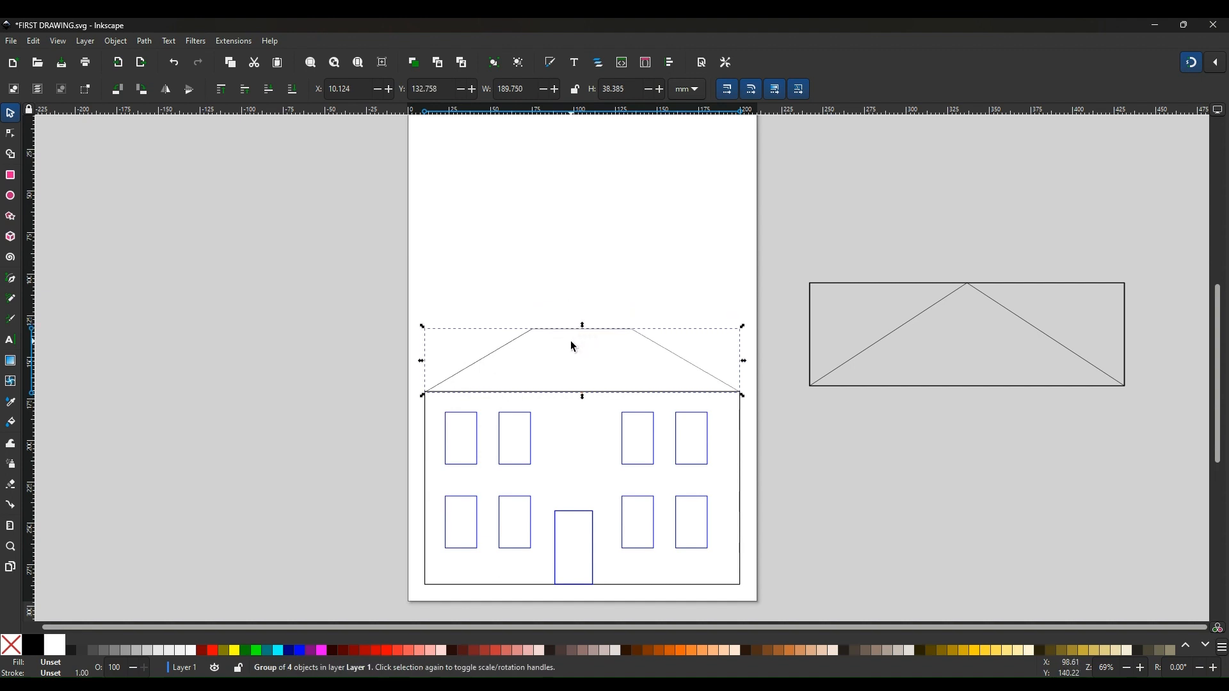
left_click(340, 276)
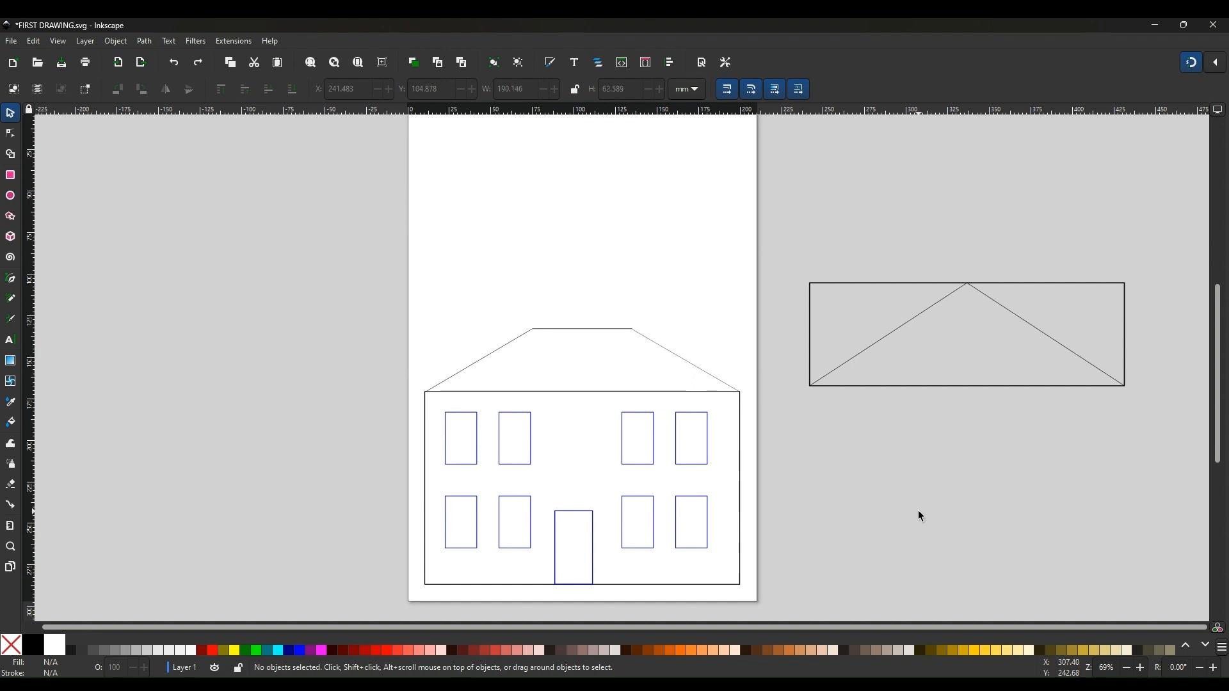
- Ungroup the pointed roof beside the page and delete its enclosing rectangle
left_click(837, 285)
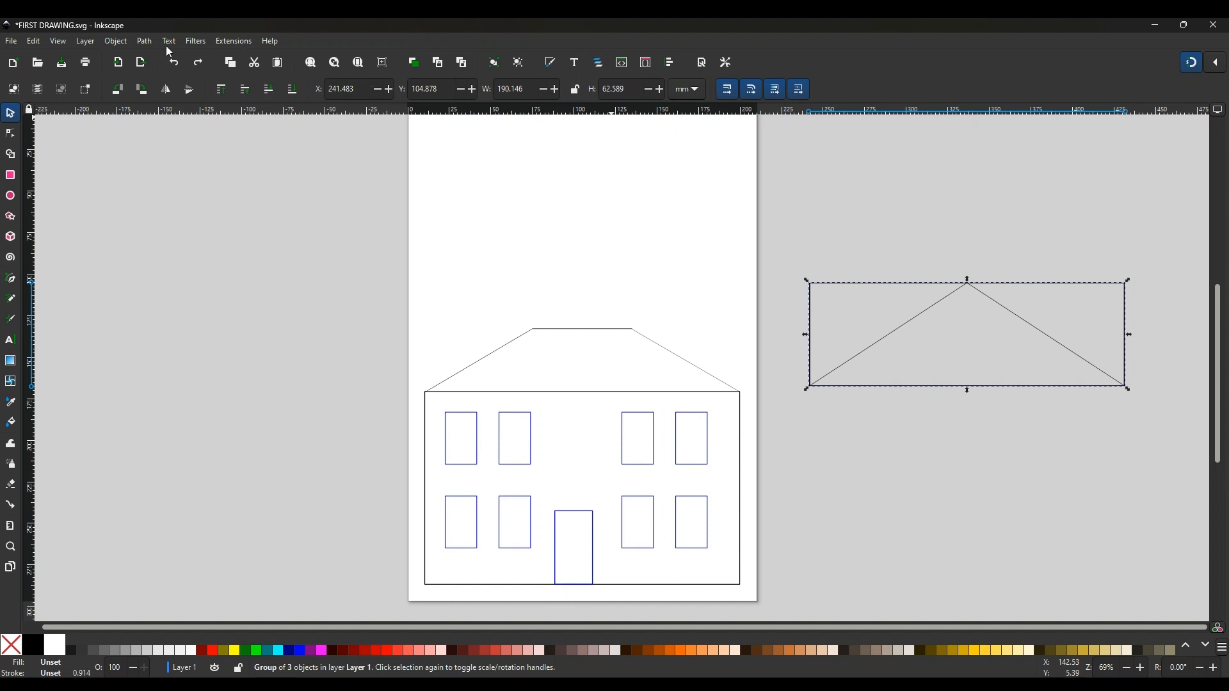
left_click(116, 43)
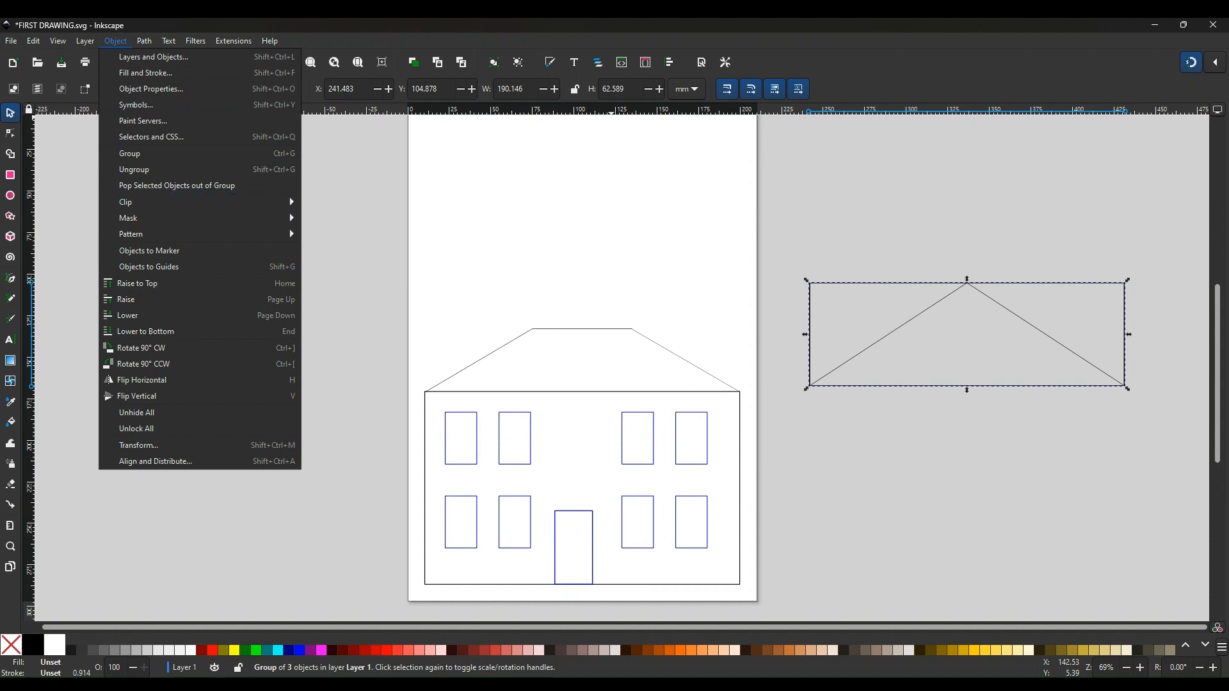
left_click(132, 167)
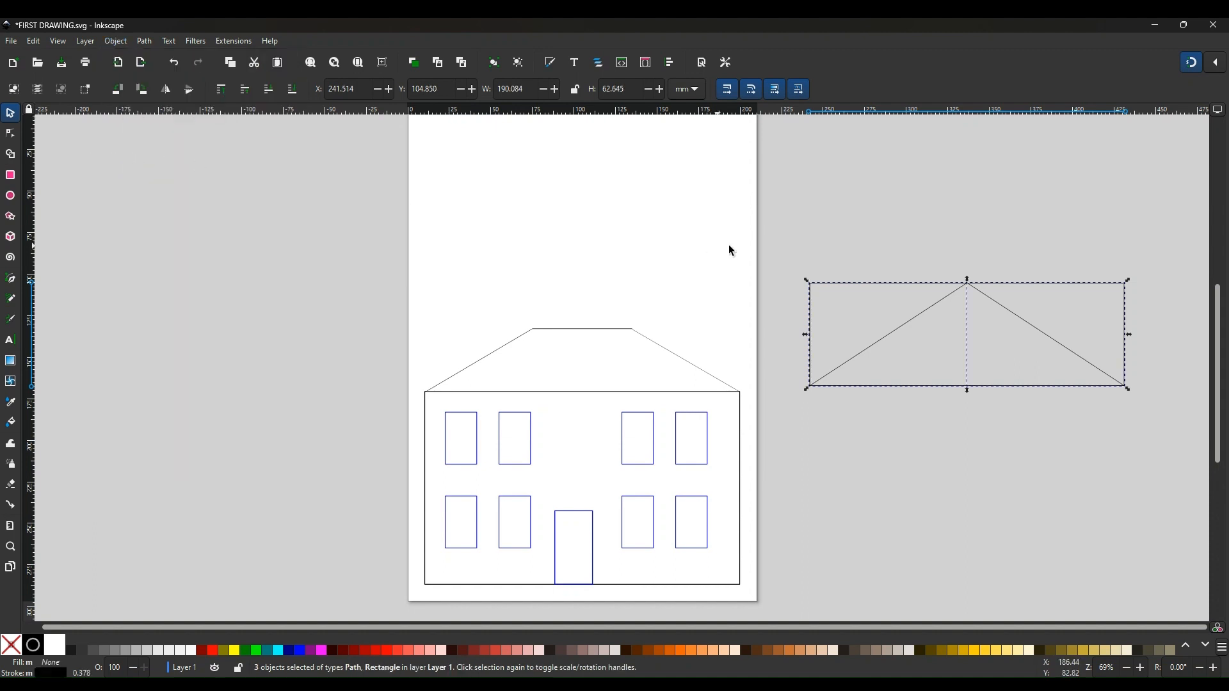
left_click(930, 417)
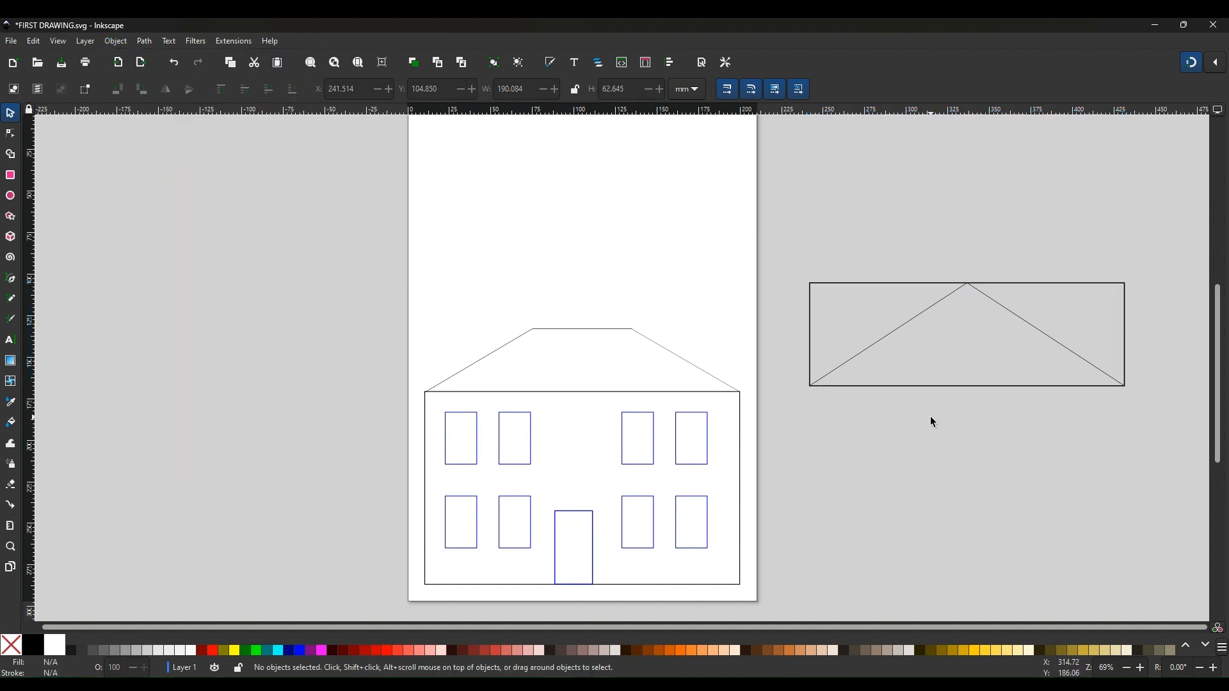
left_click(853, 284)
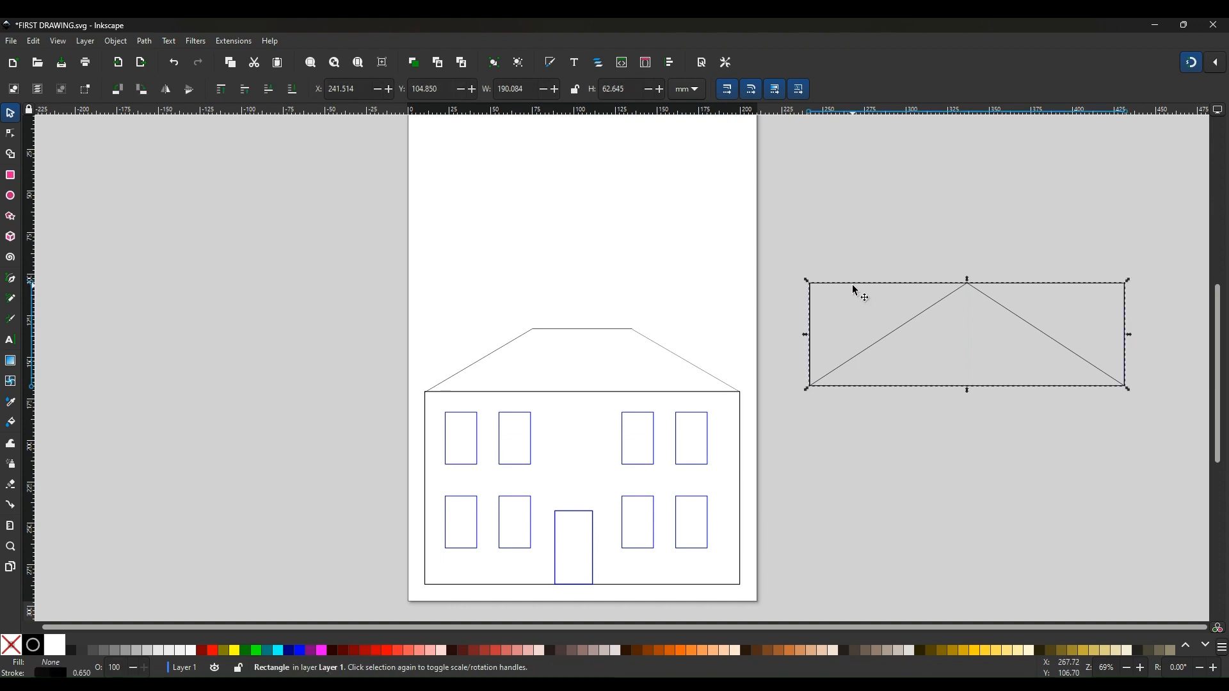
key("Delete")
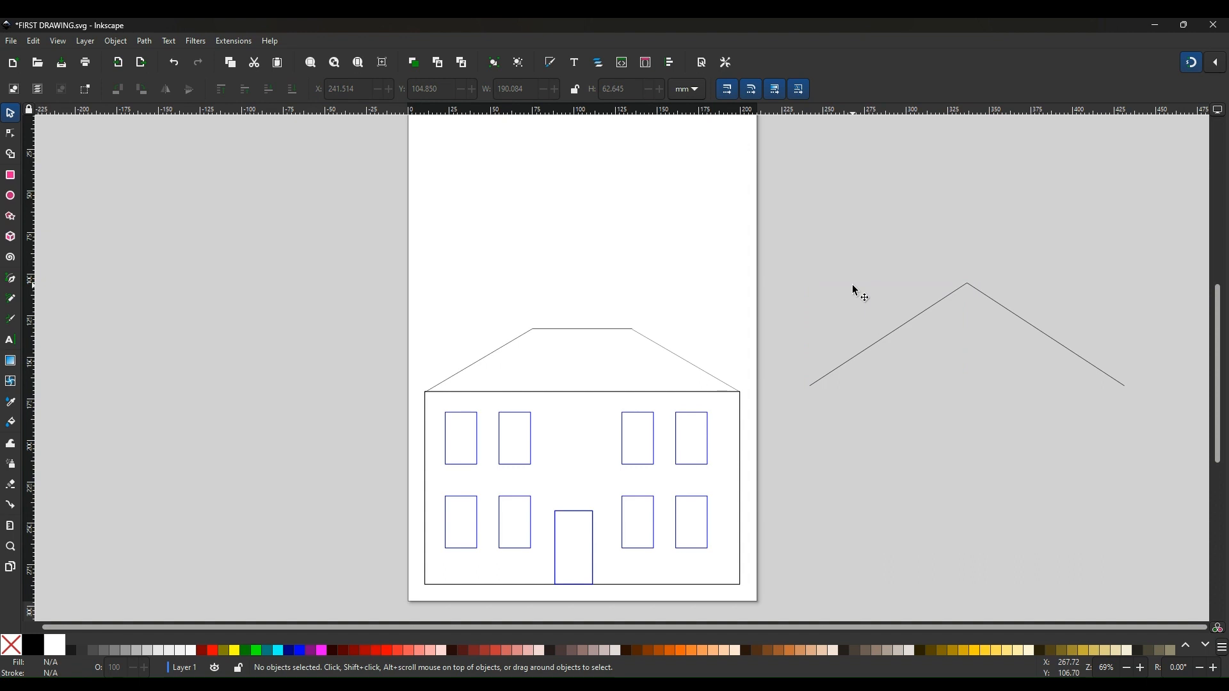
- Group the two remaining slope lines of the pointed roof beside the page
left_click(930, 312)
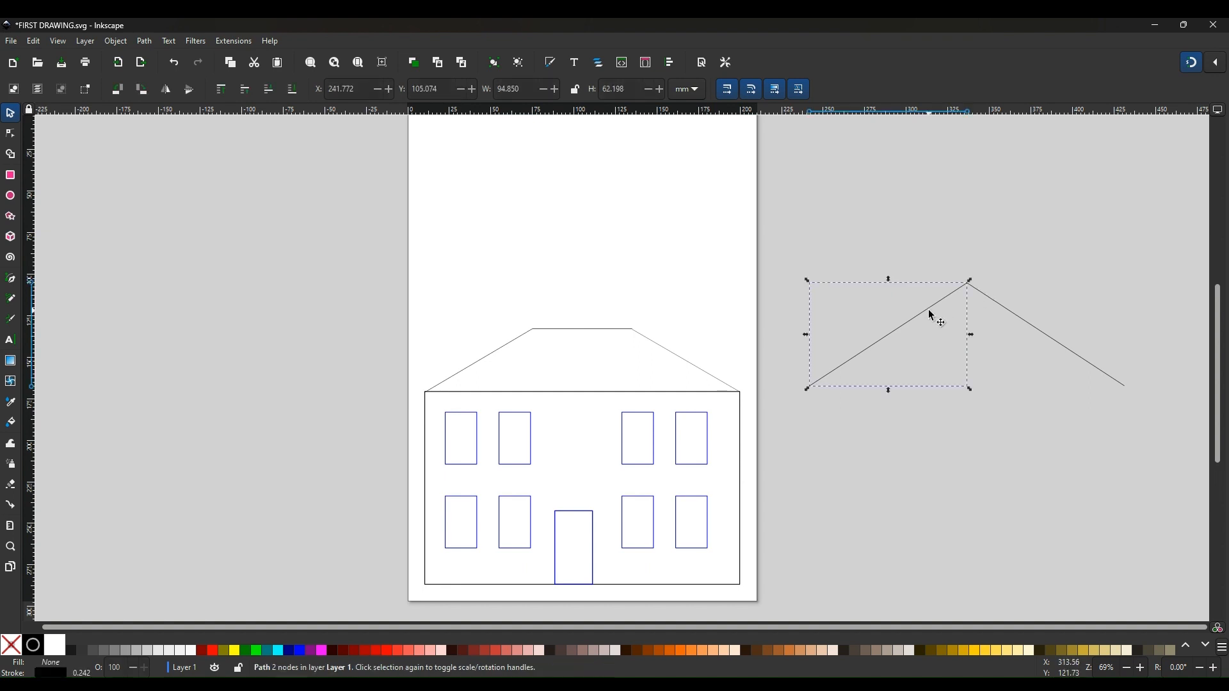
left_click(1001, 309)
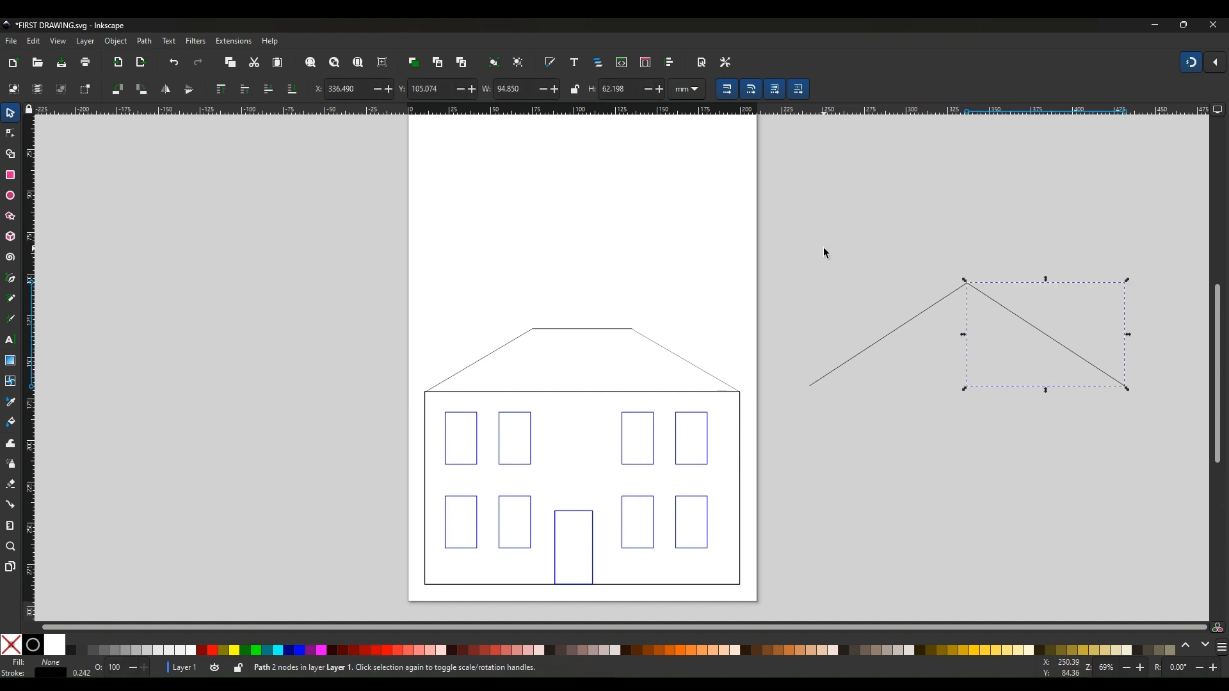
left_click_drag(781, 243, 1155, 424)
left_click(110, 43)
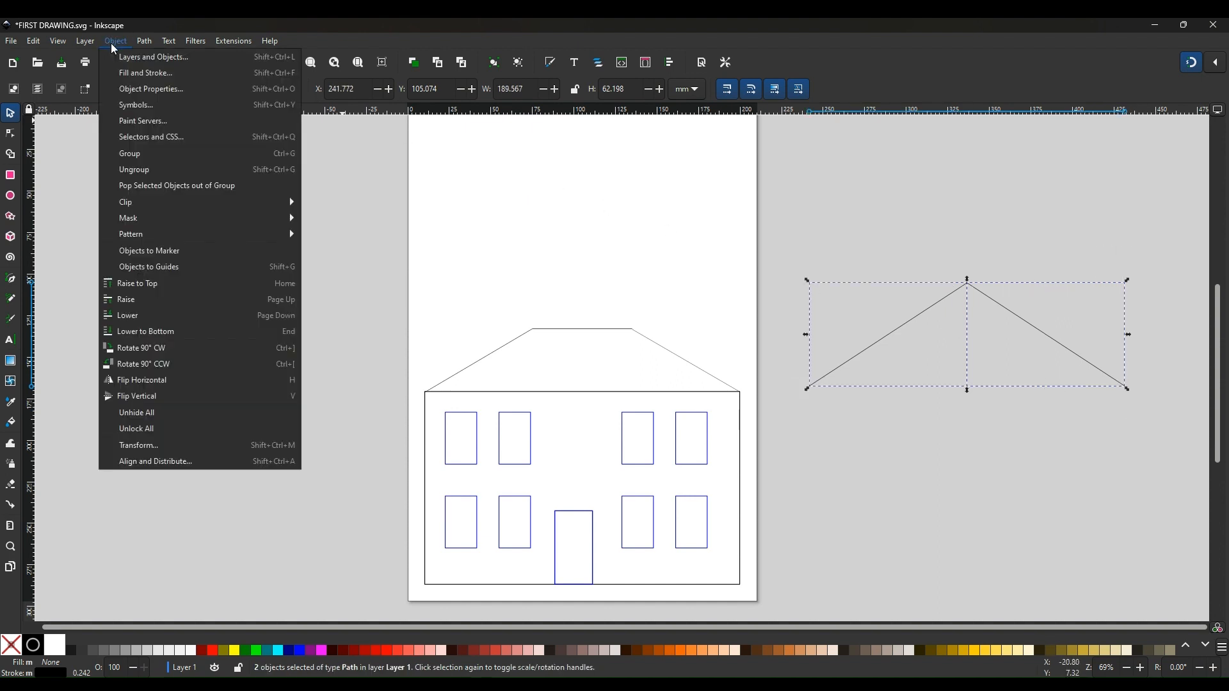
left_click(128, 152)
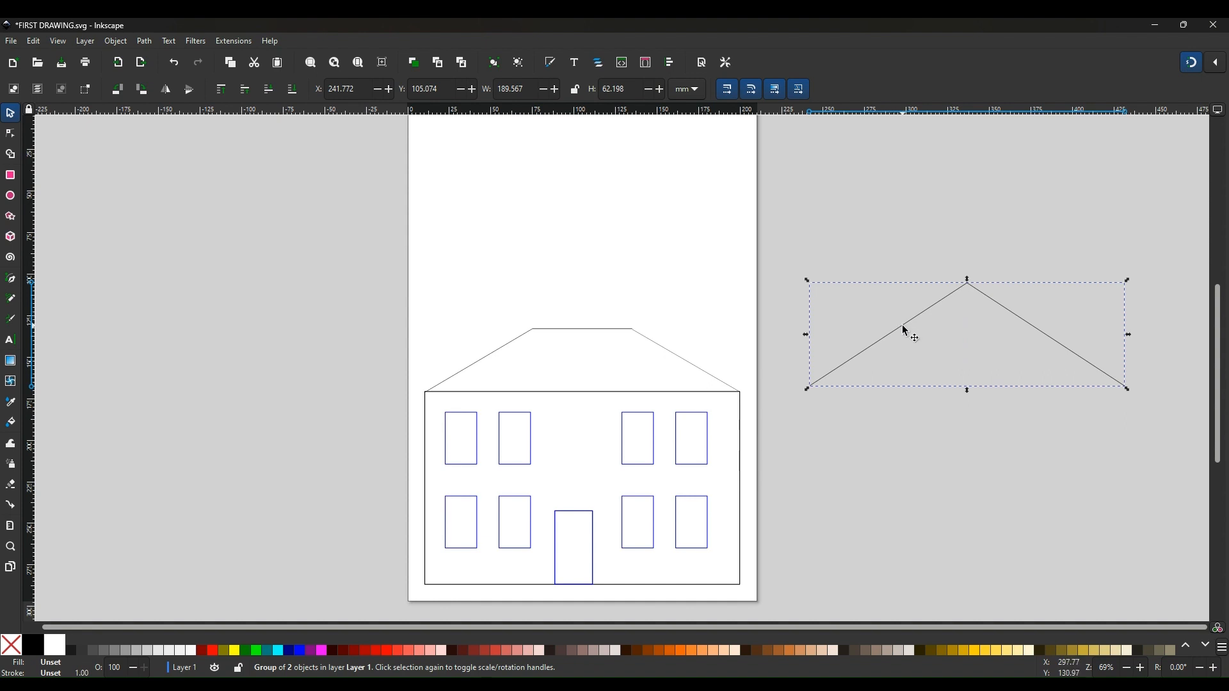
- Place the pointed roof on top of the house, over the flat-ridged roof, at about X 10, Y 109 mm
left_click_drag(905, 329, 513, 335)
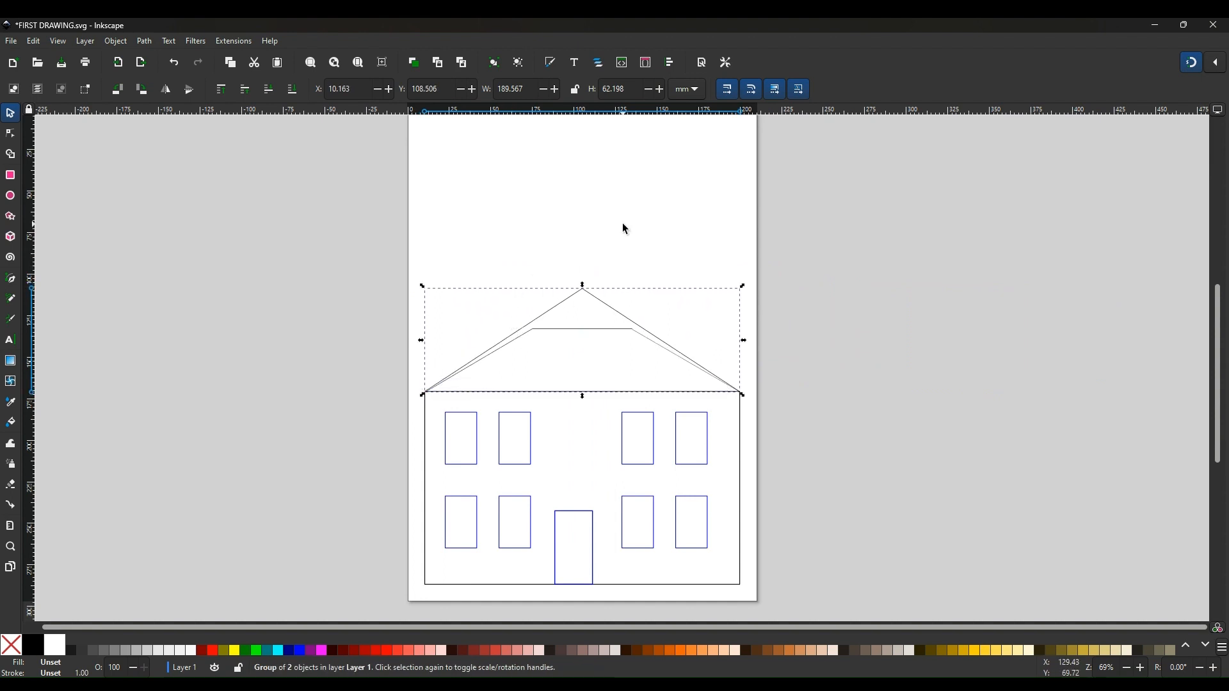
left_click(263, 340)
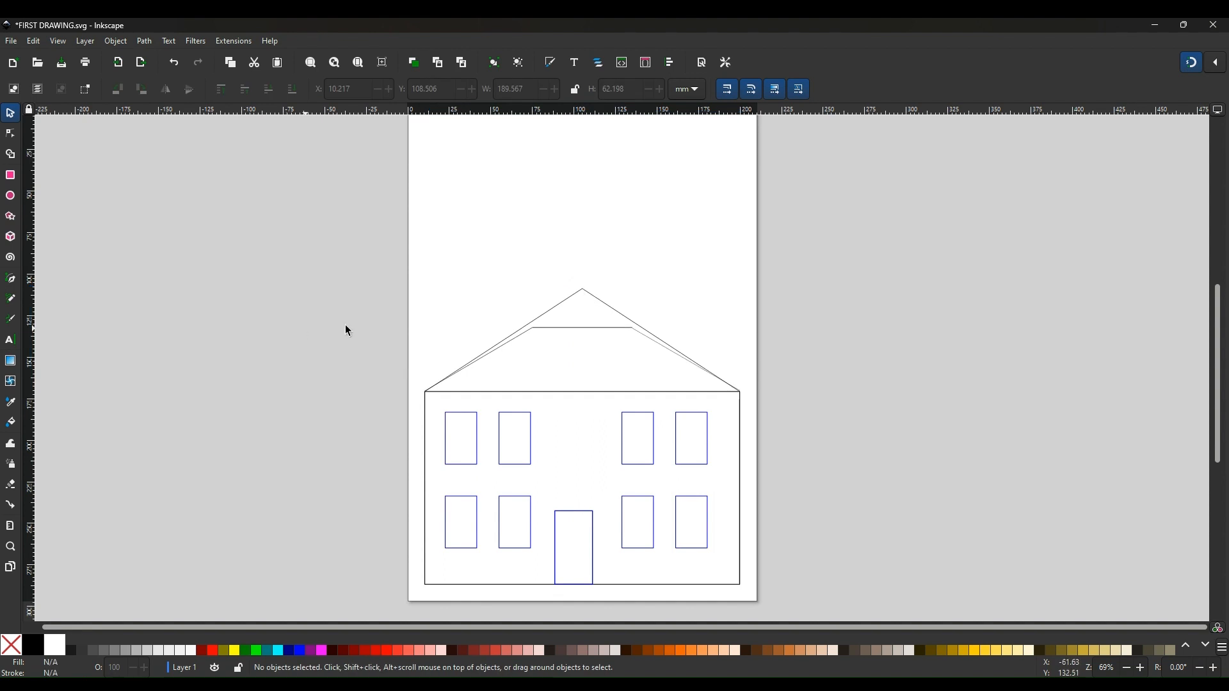
- Move the pointed roof beside the page at about X 232, Y 98 mm and the flat-ridged roof below it at about X 239, Y 183 mm
left_click_drag(566, 305, 936, 287)
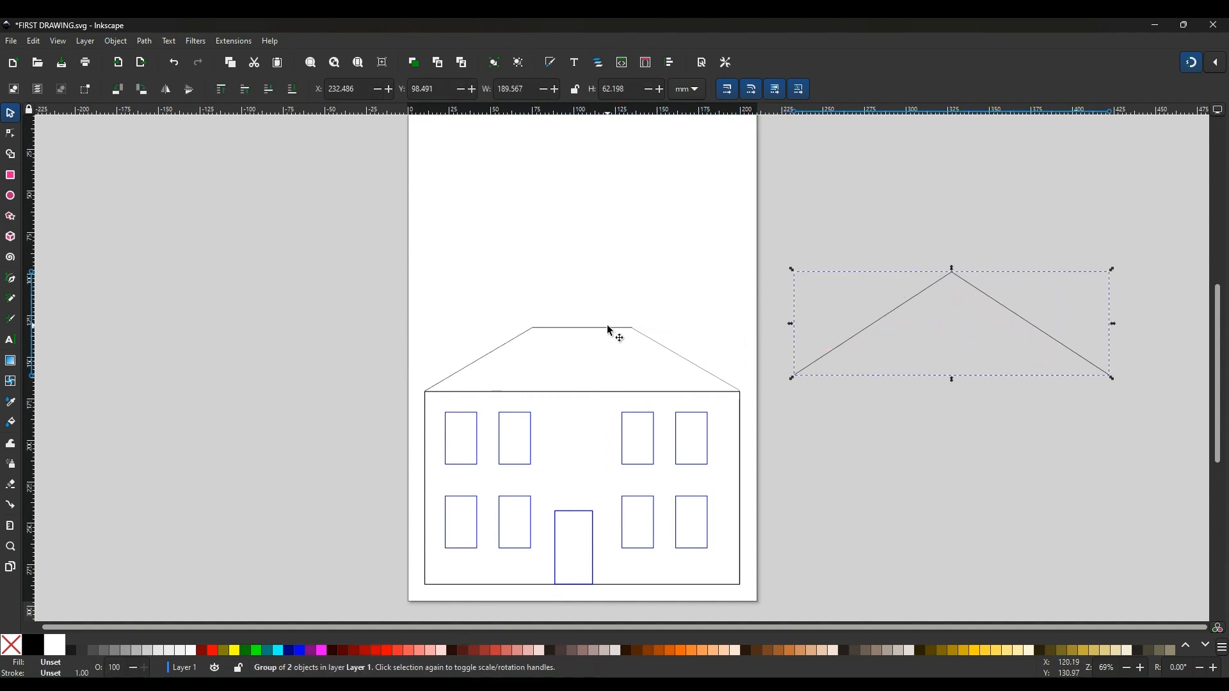
left_click_drag(607, 327, 993, 415)
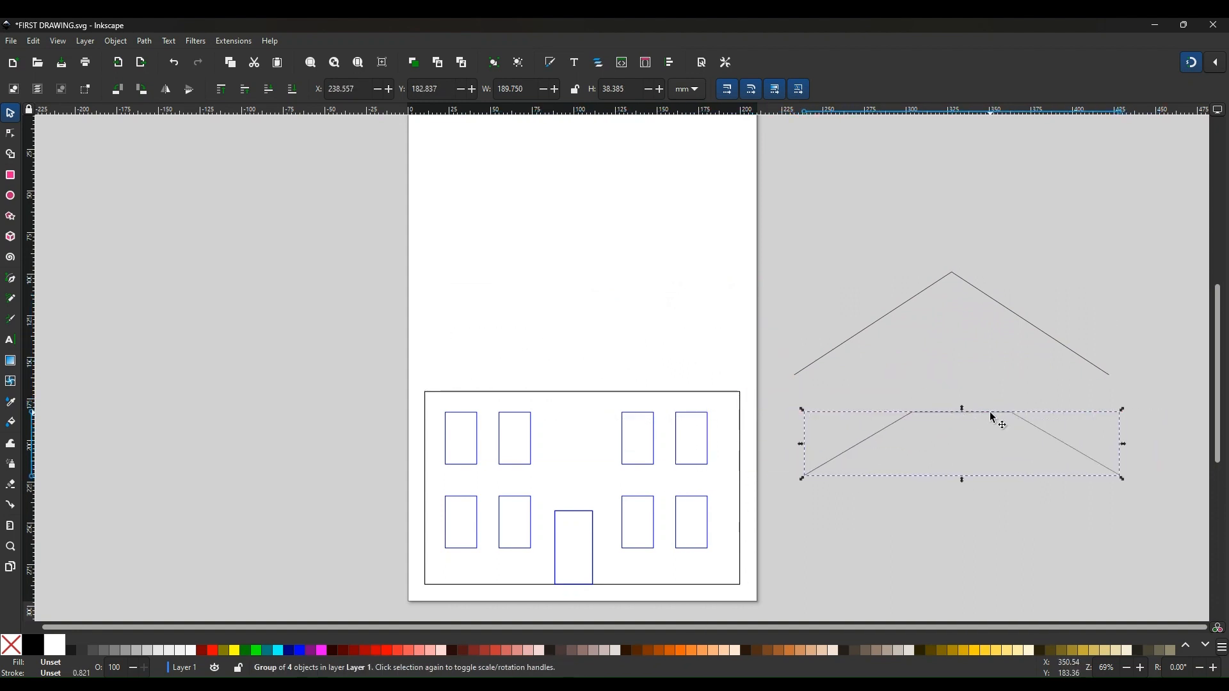
left_click(898, 205)
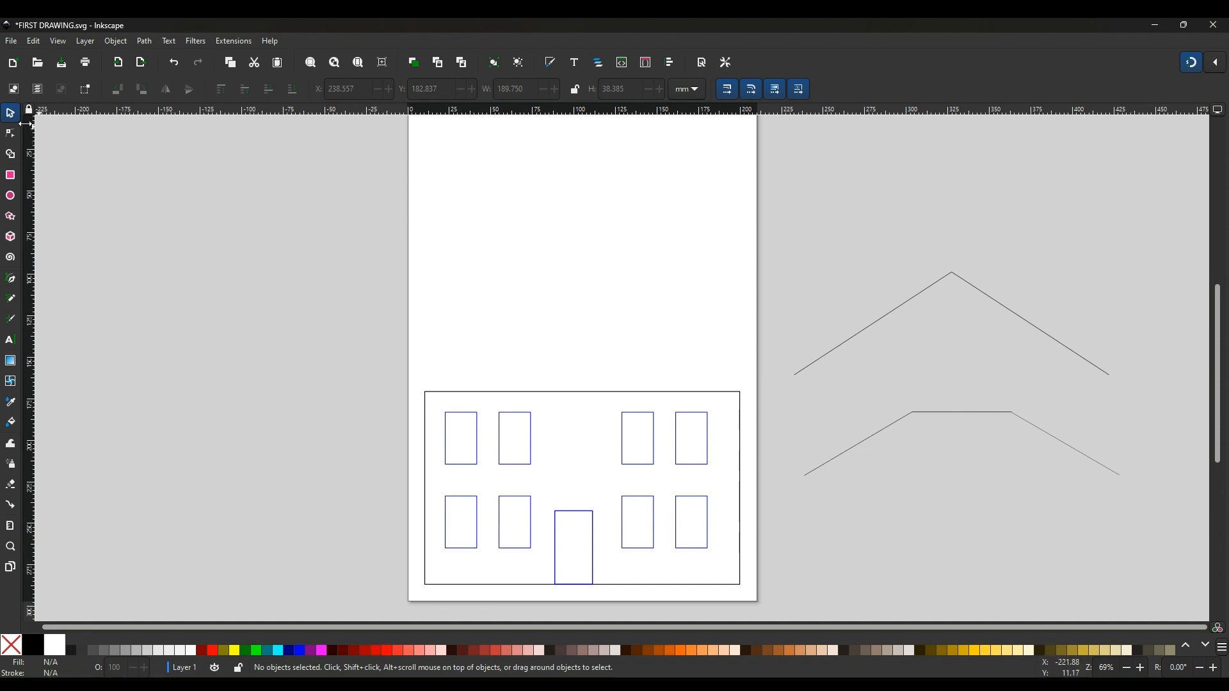
- Draw a straight base line about 190 mm long with the Pen tool under each roof, closing the pointed and flat-ridged outlines
left_click(14, 282)
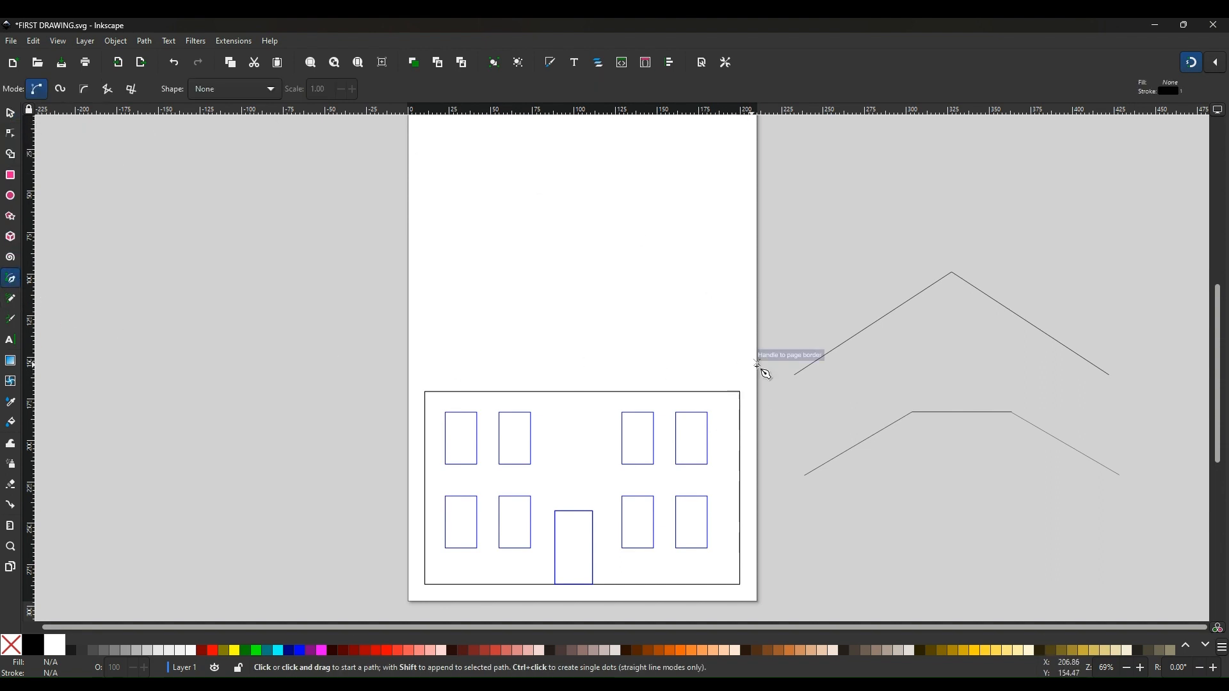
left_click(794, 375)
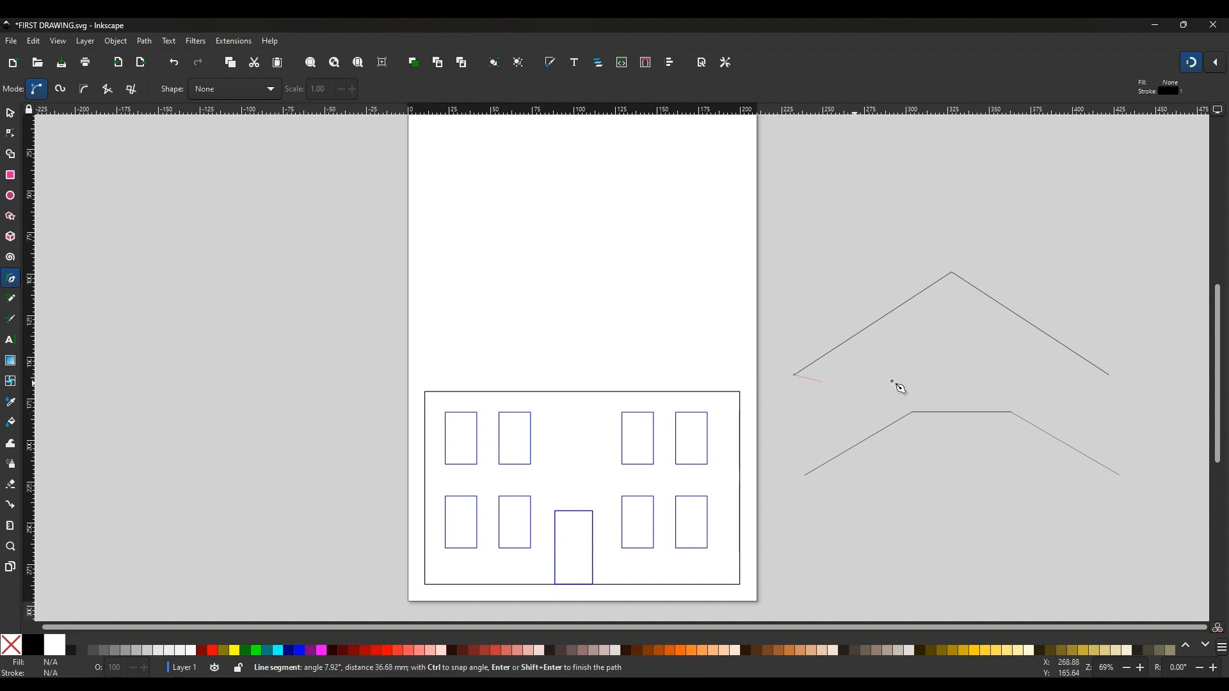
left_click(1110, 375)
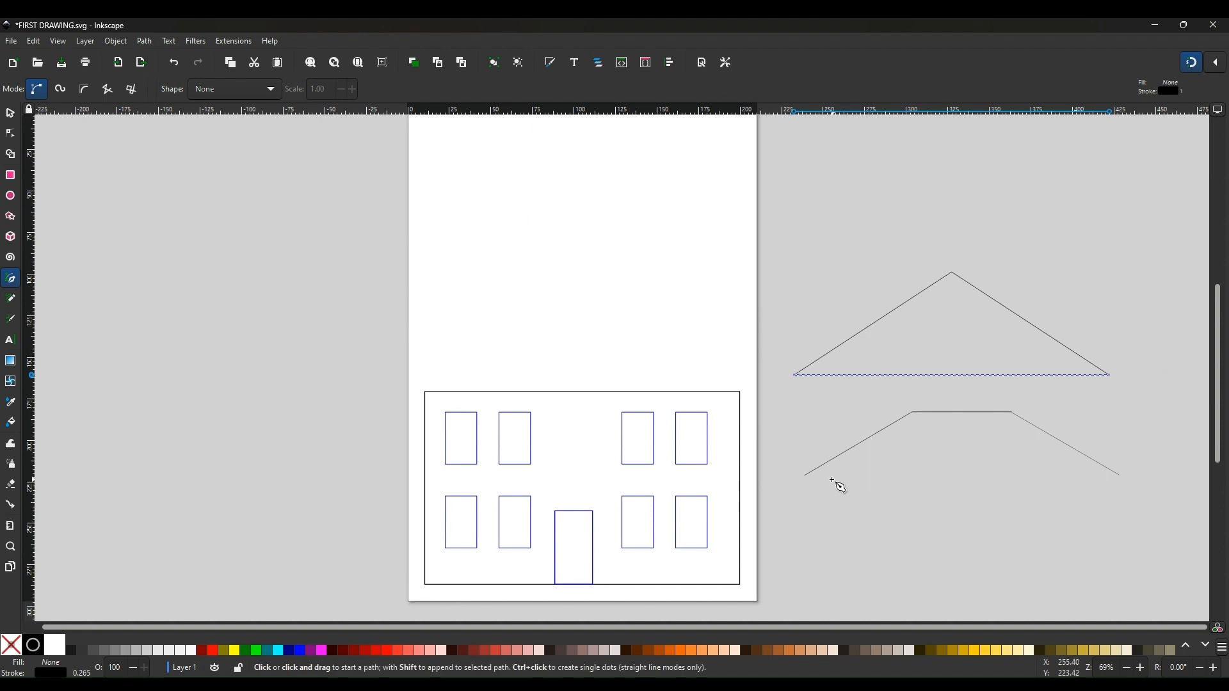
left_click(806, 477)
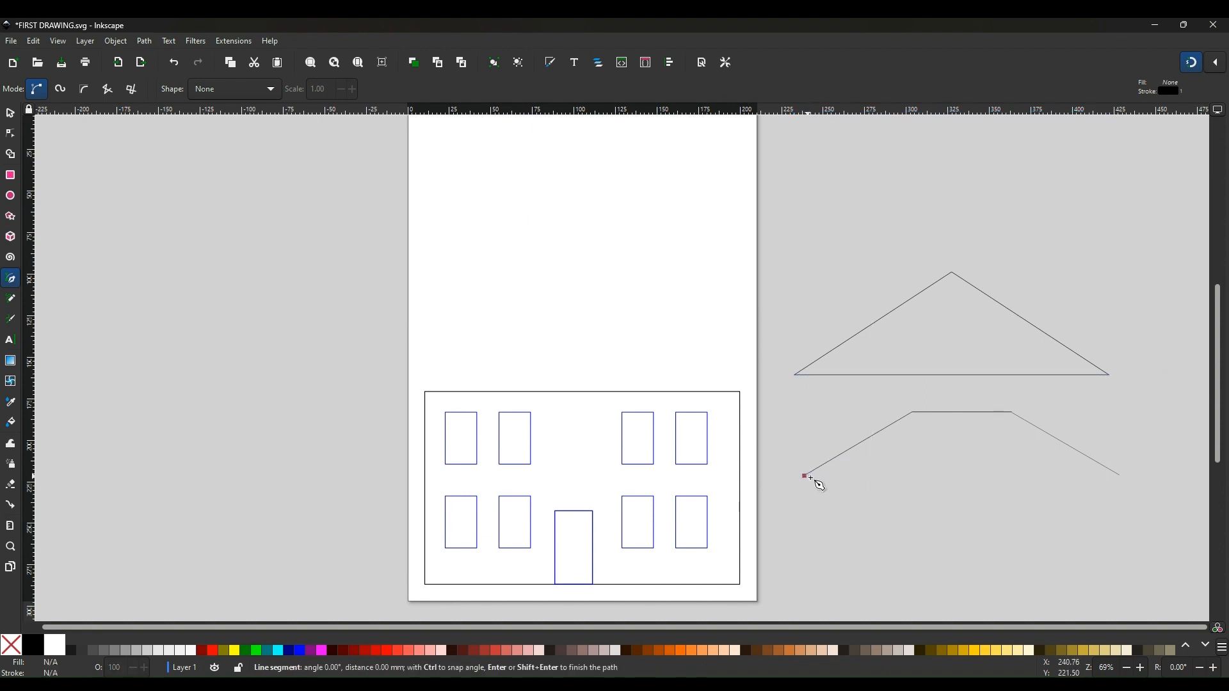
left_click(1121, 476)
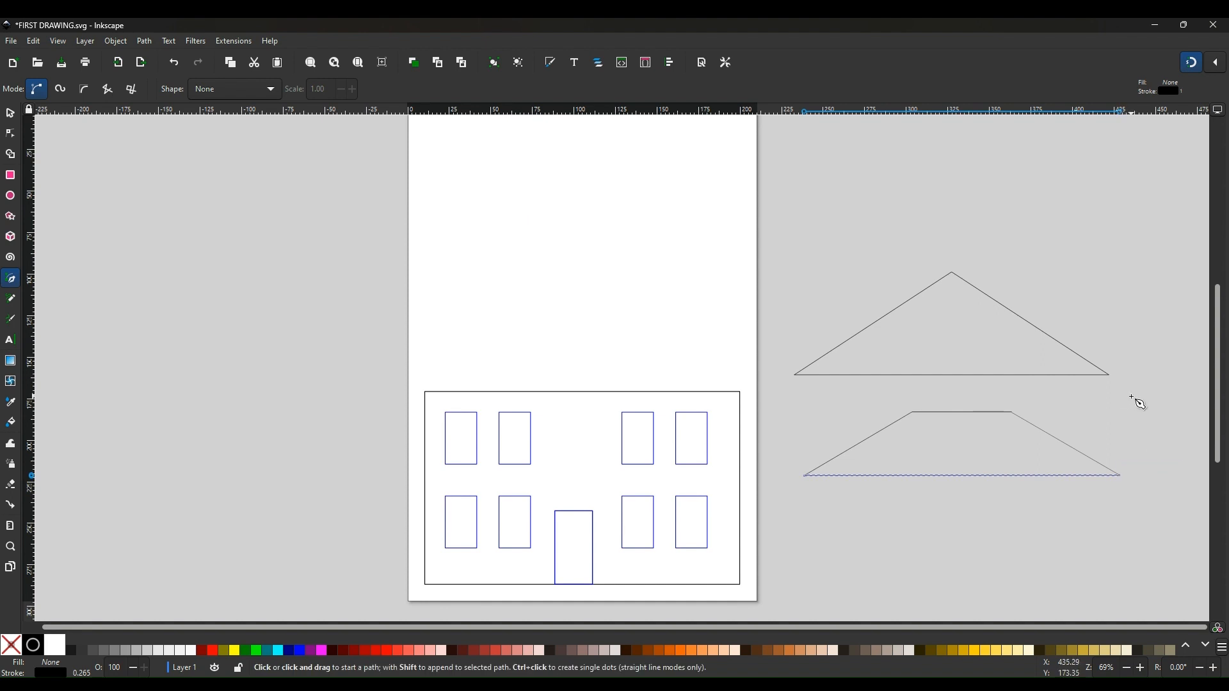
- Group the pointed roof's slope lines with its new base line
left_click(10, 113)
left_click(141, 303)
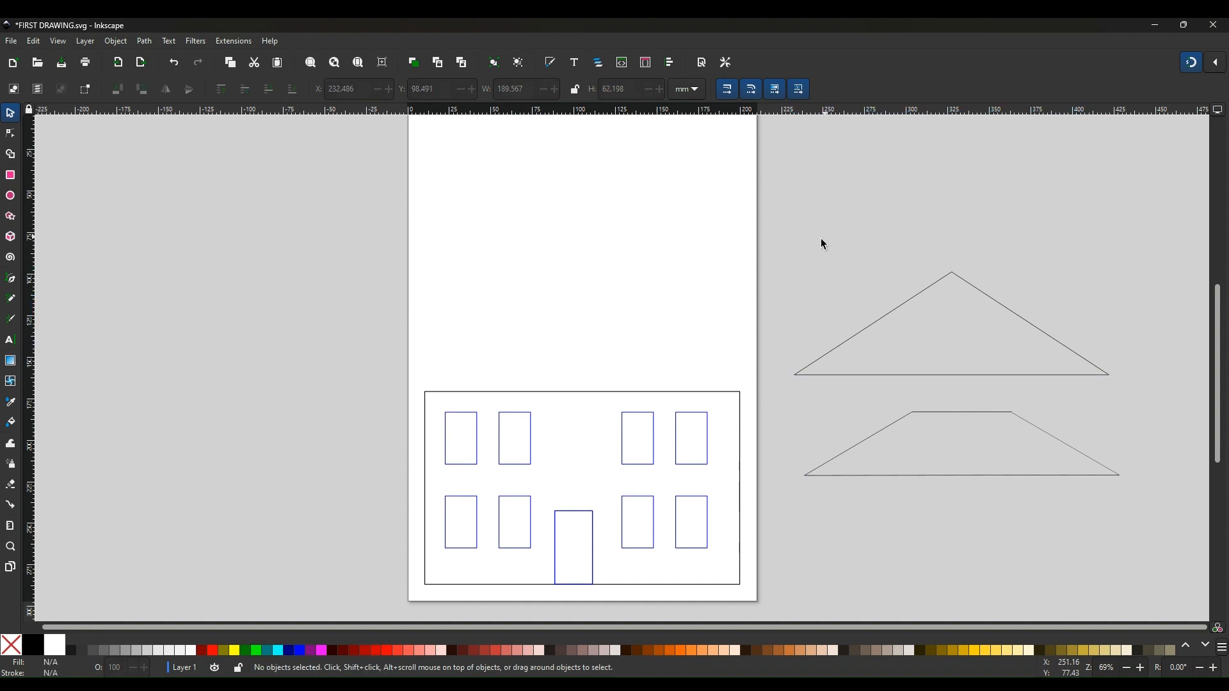
left_click_drag(780, 237, 1130, 384)
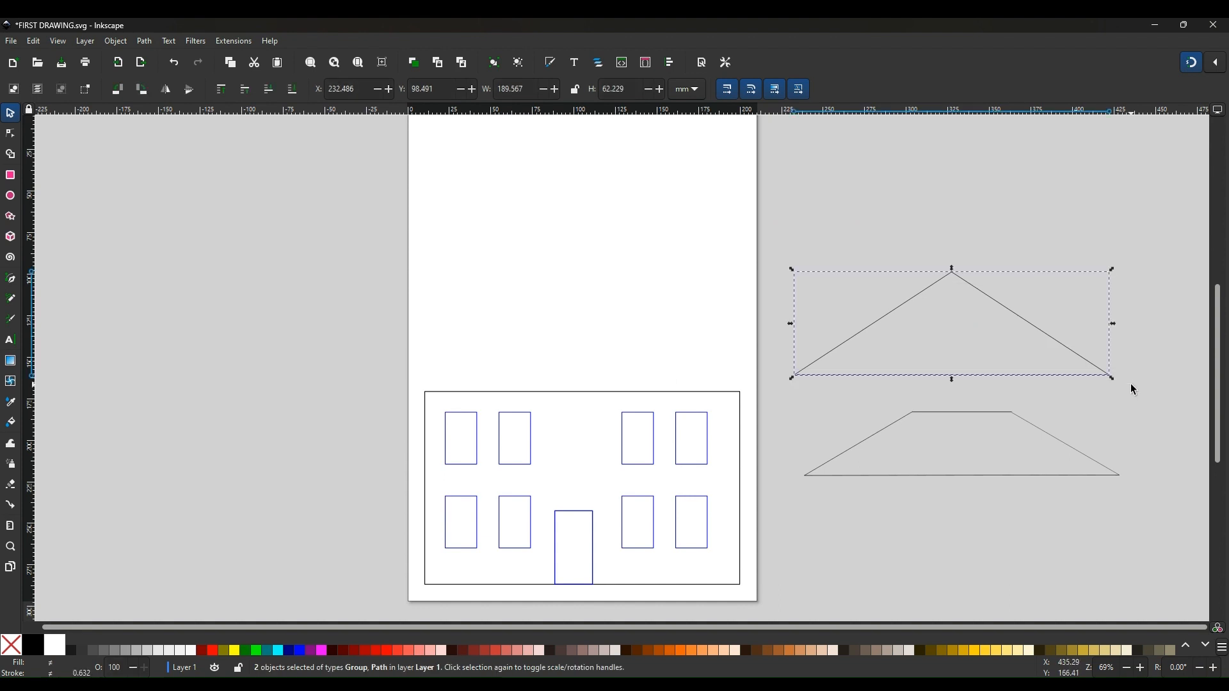
left_click(119, 42)
left_click(123, 157)
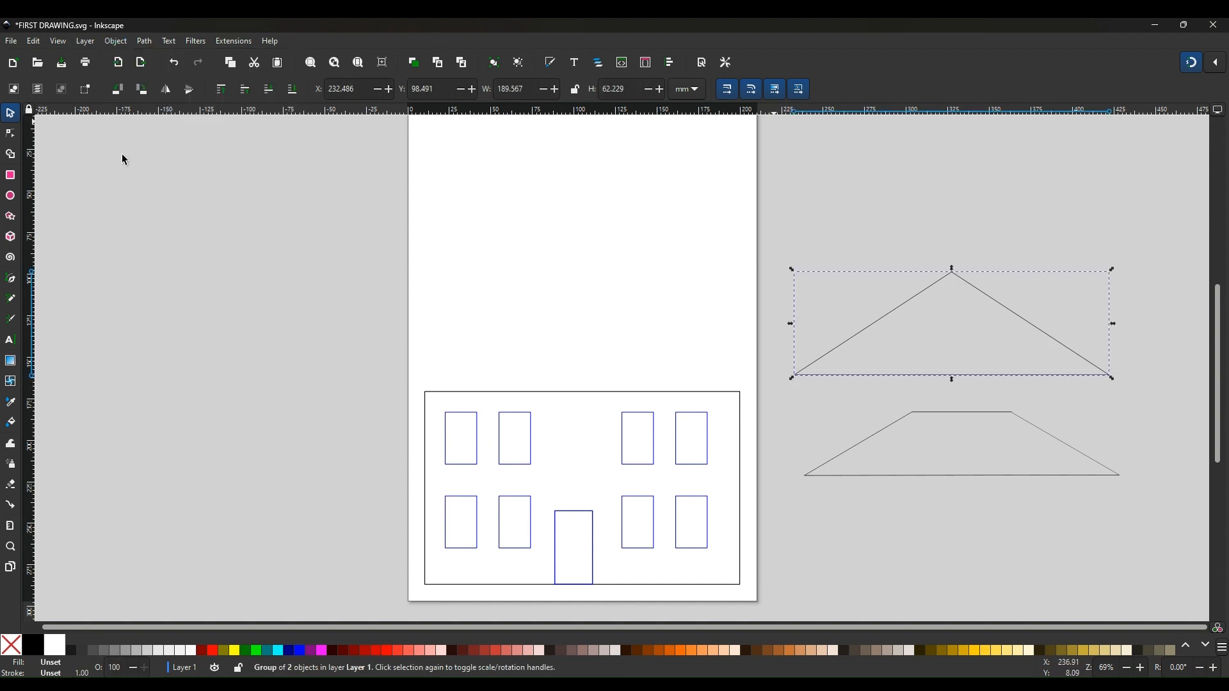
- Group the flat-ridged roof's slope and ridge lines with its new base line
left_click_drag(793, 394, 1136, 515)
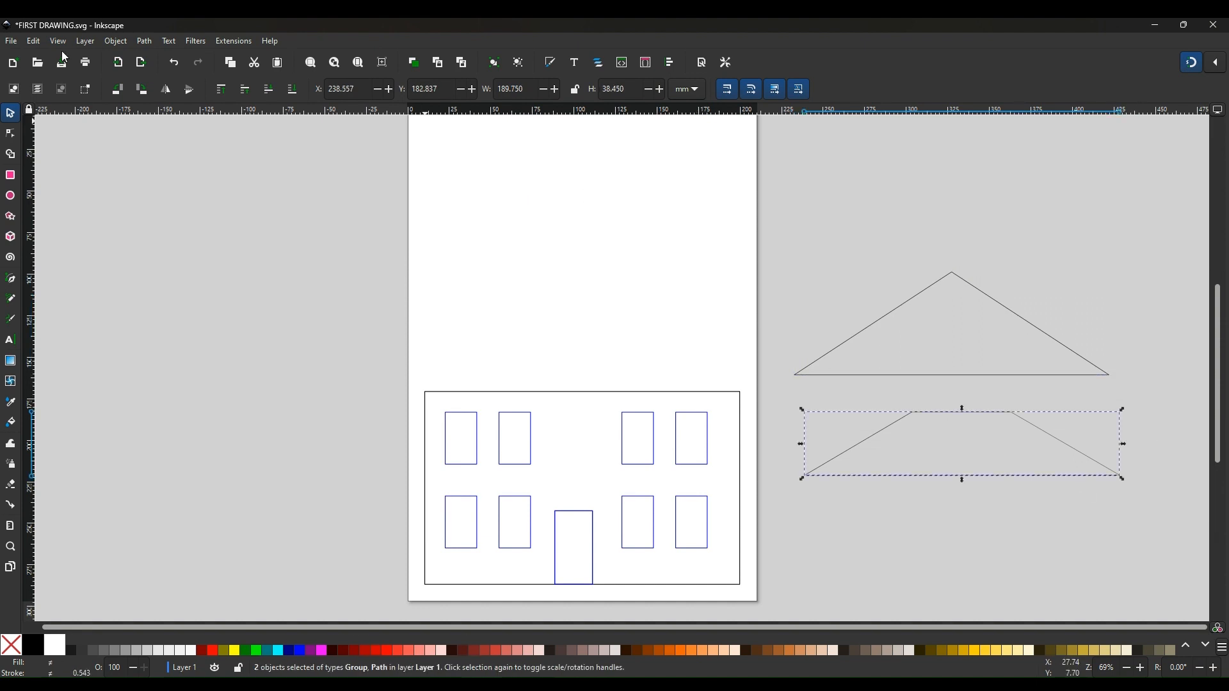
left_click(114, 42)
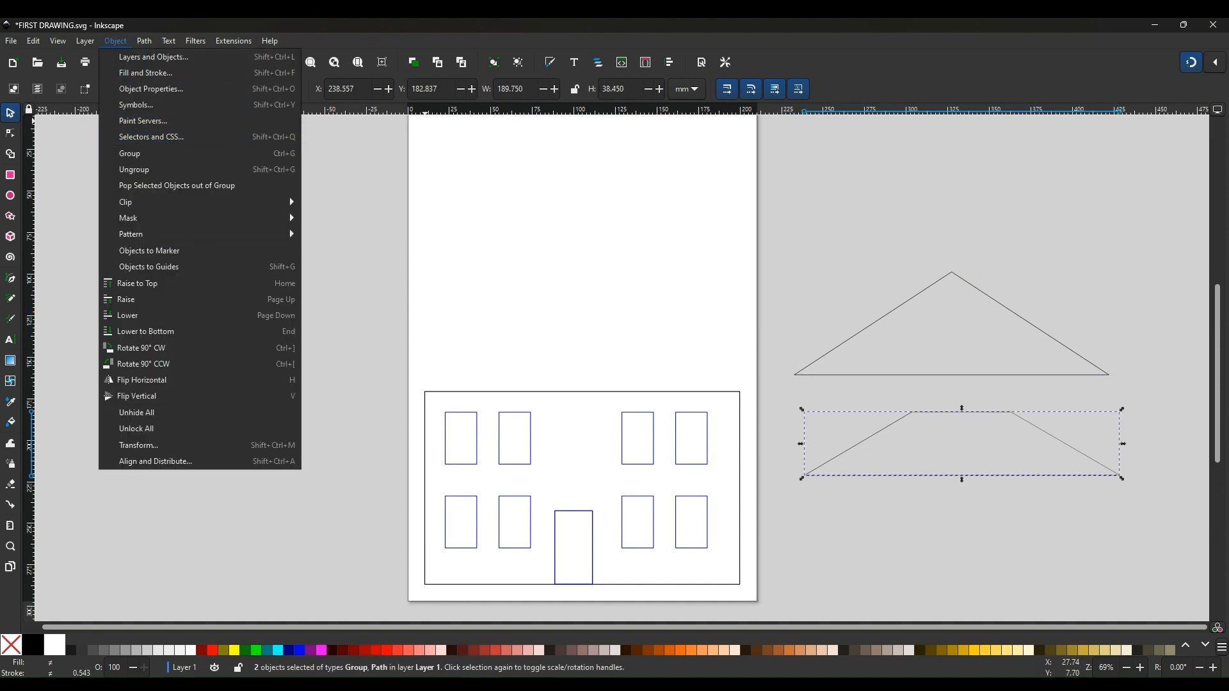
left_click(124, 152)
left_click(804, 194)
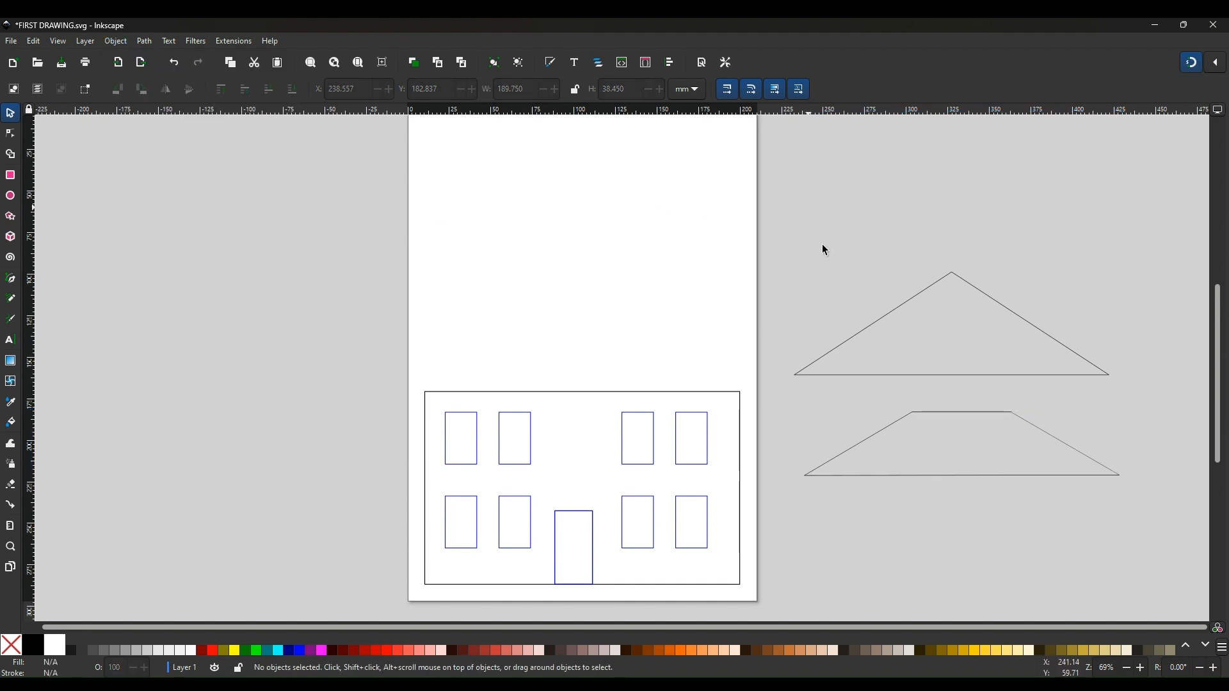
- Move the pointed roof onto the page at about X 10, Y 88 mm and the flat-ridged roof above it at about X 5, Y 29 mm
left_click_drag(898, 313, 516, 291)
scroll(917, 341, "up", 3)
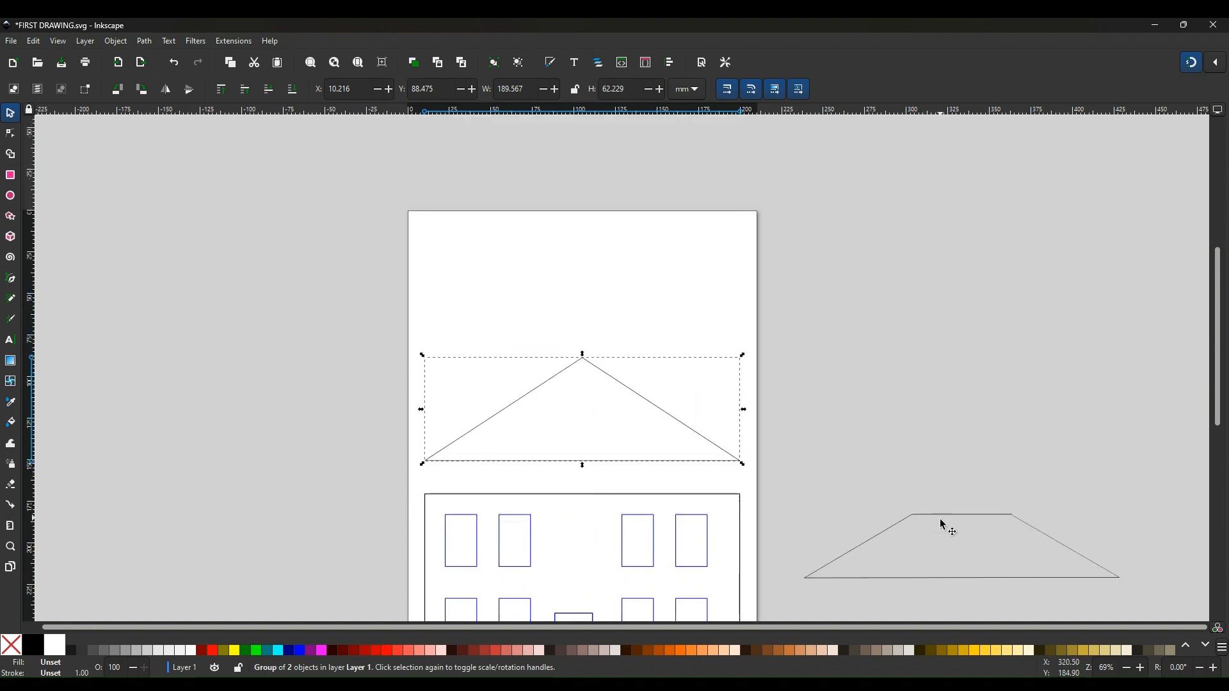
left_click_drag(941, 511, 545, 252)
left_click(841, 288)
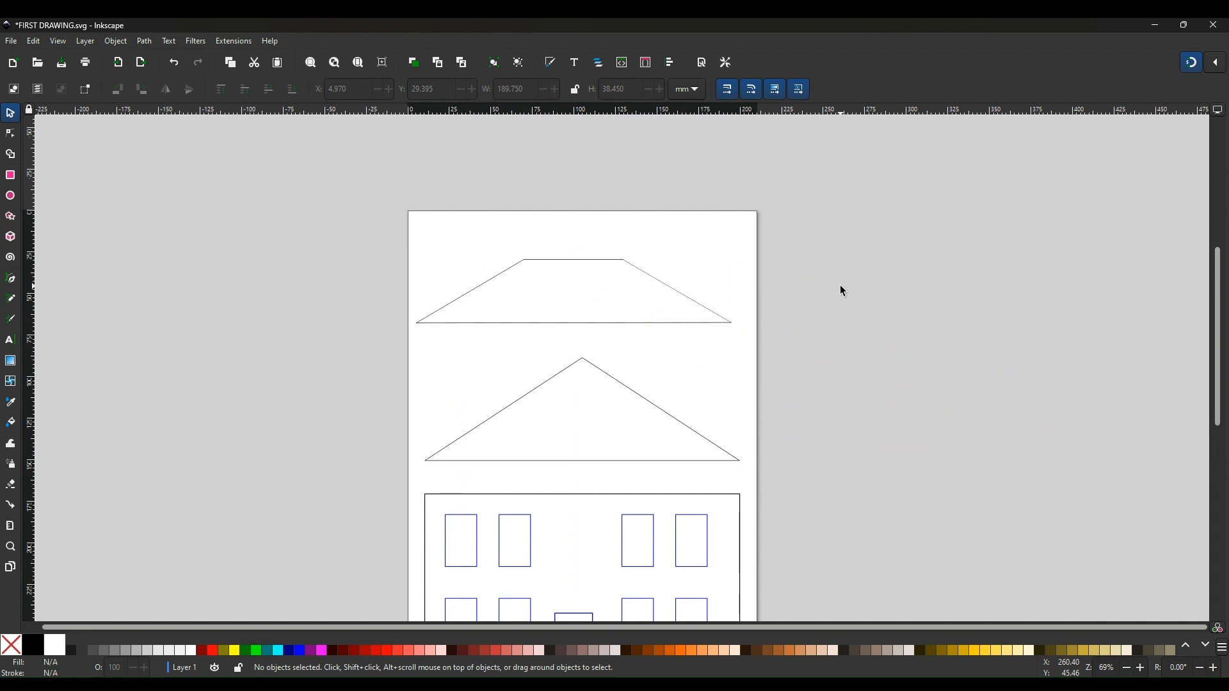
scroll(825, 264, "down", 2)
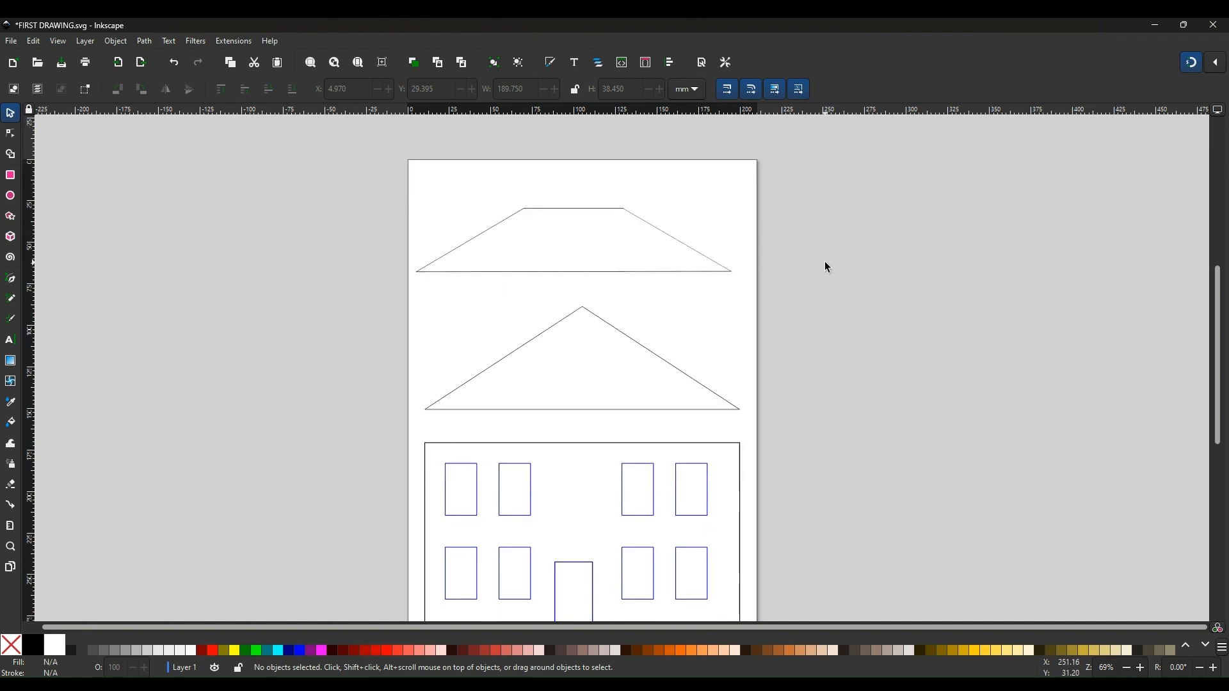
scroll(826, 267, "down", 2)
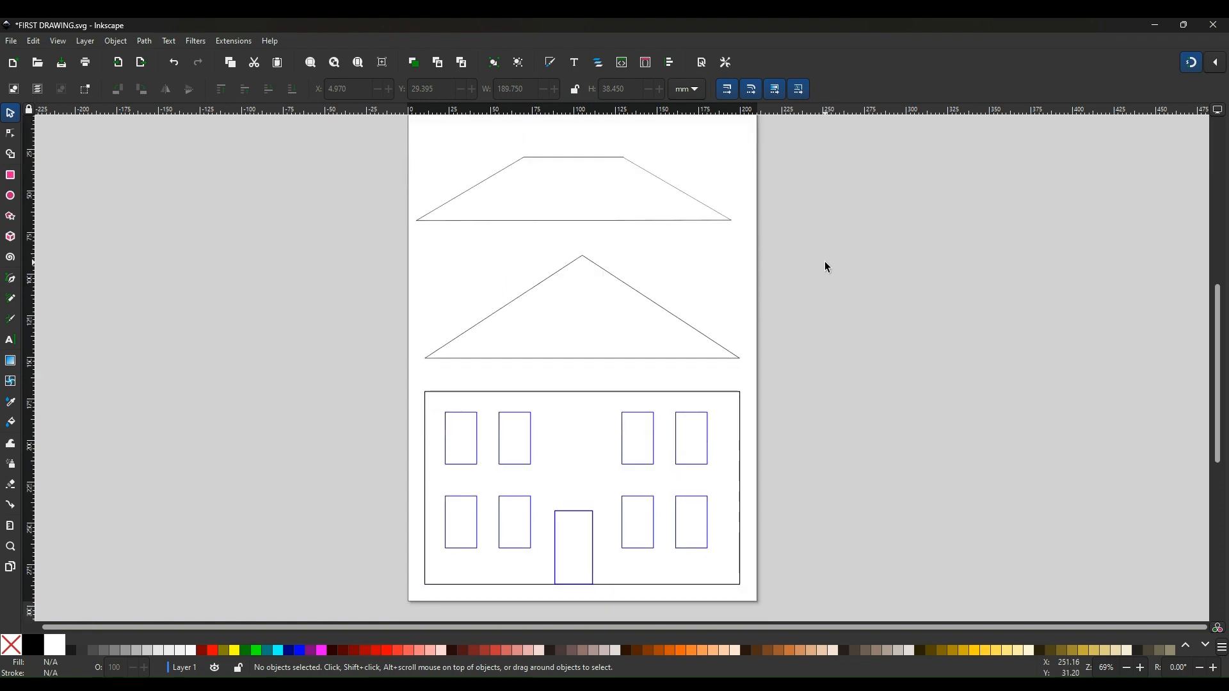